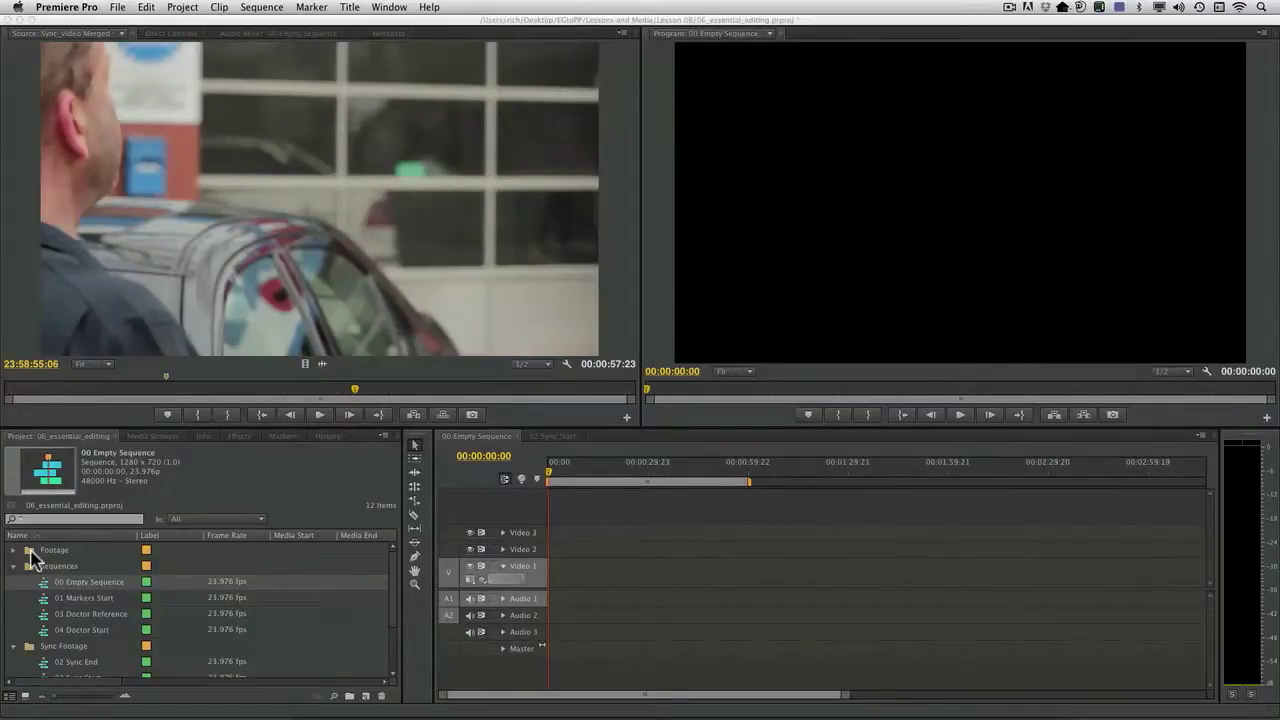
Open the Footage bin in place in the Project panel, then open its Card 02 bin.
double_click(30, 552)
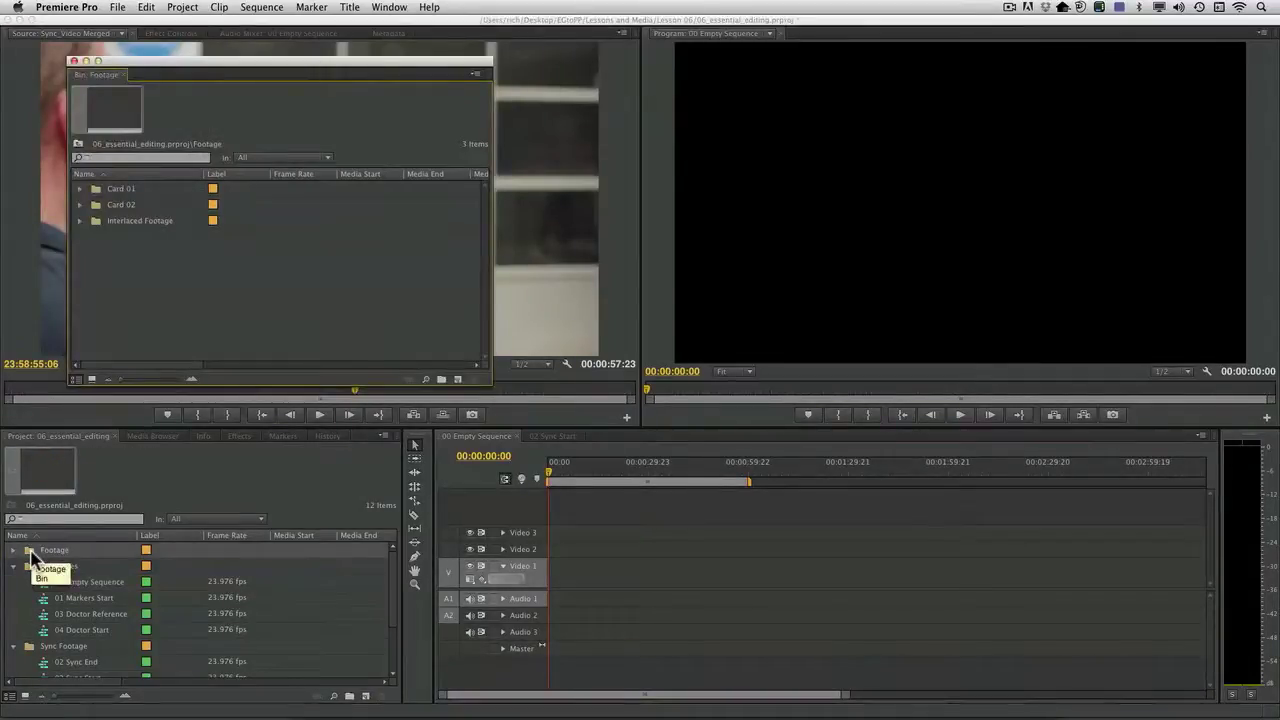
left_click(73, 61)
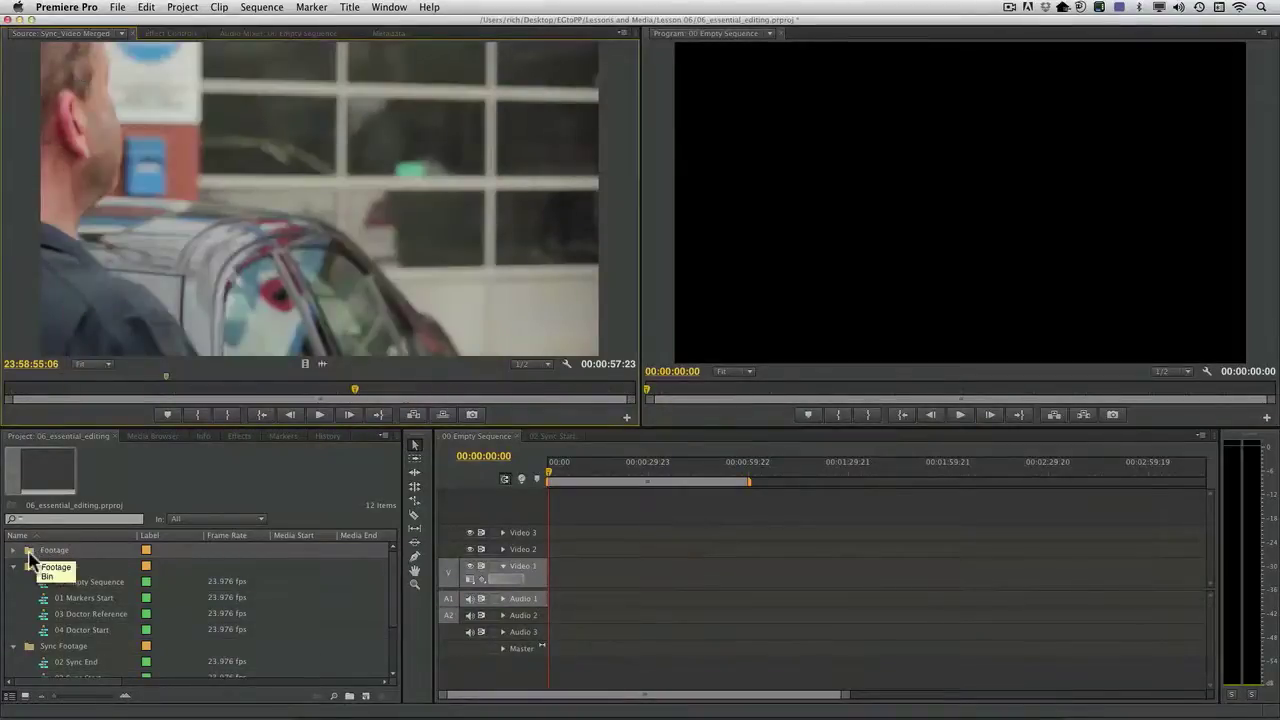
double_click(29, 552, "super")
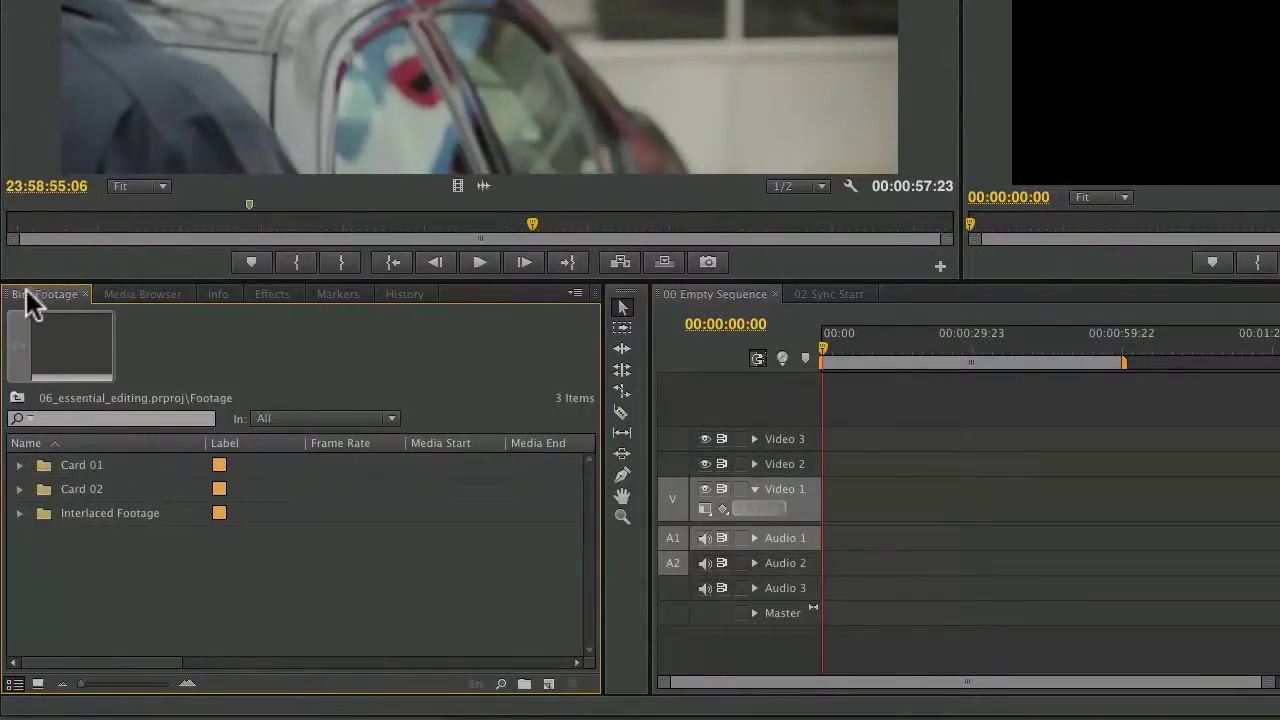
double_click(46, 487, "super")
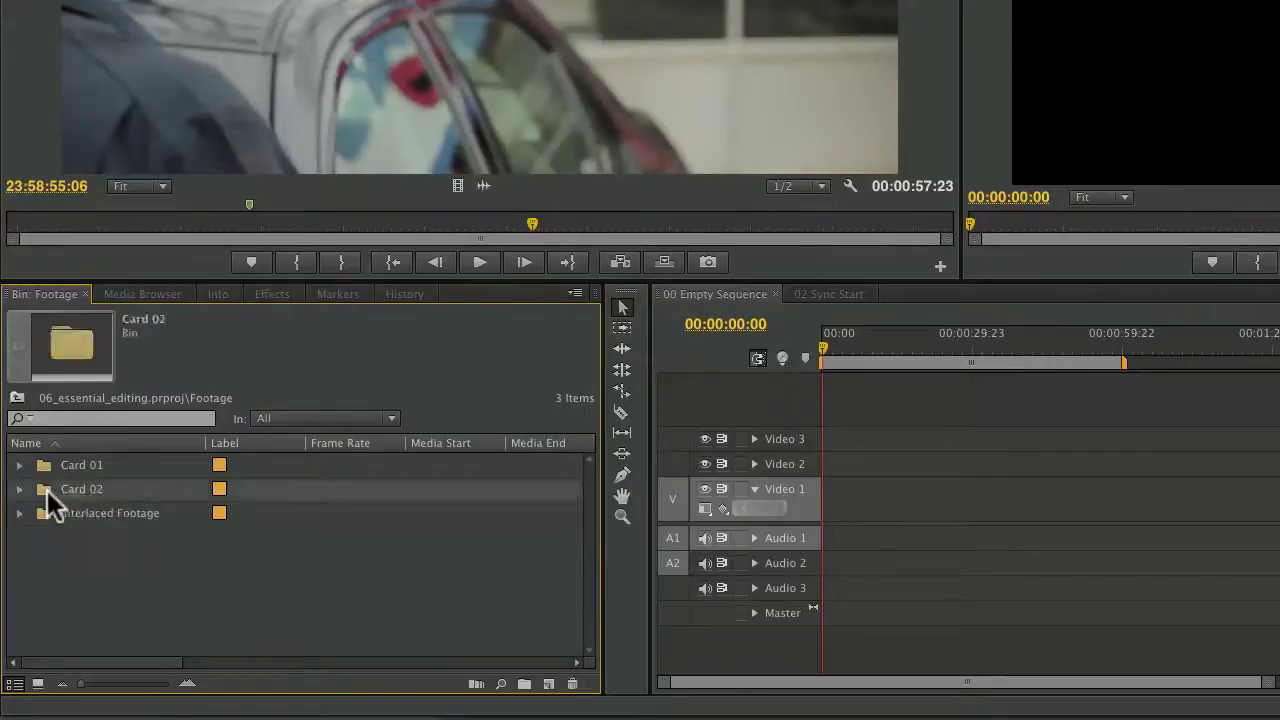
Show the Card 02 clips as thumbnails in Icon View and hide the bin's preview area.
left_click(38, 684)
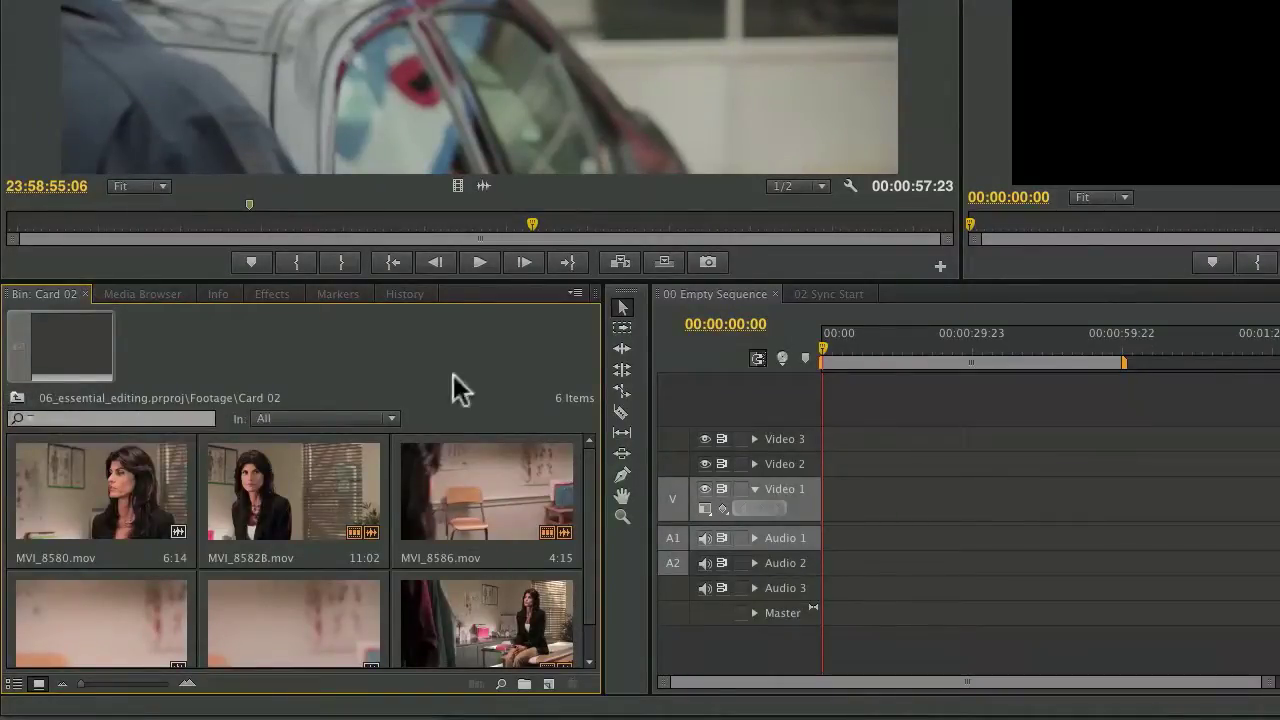
left_click(576, 293)
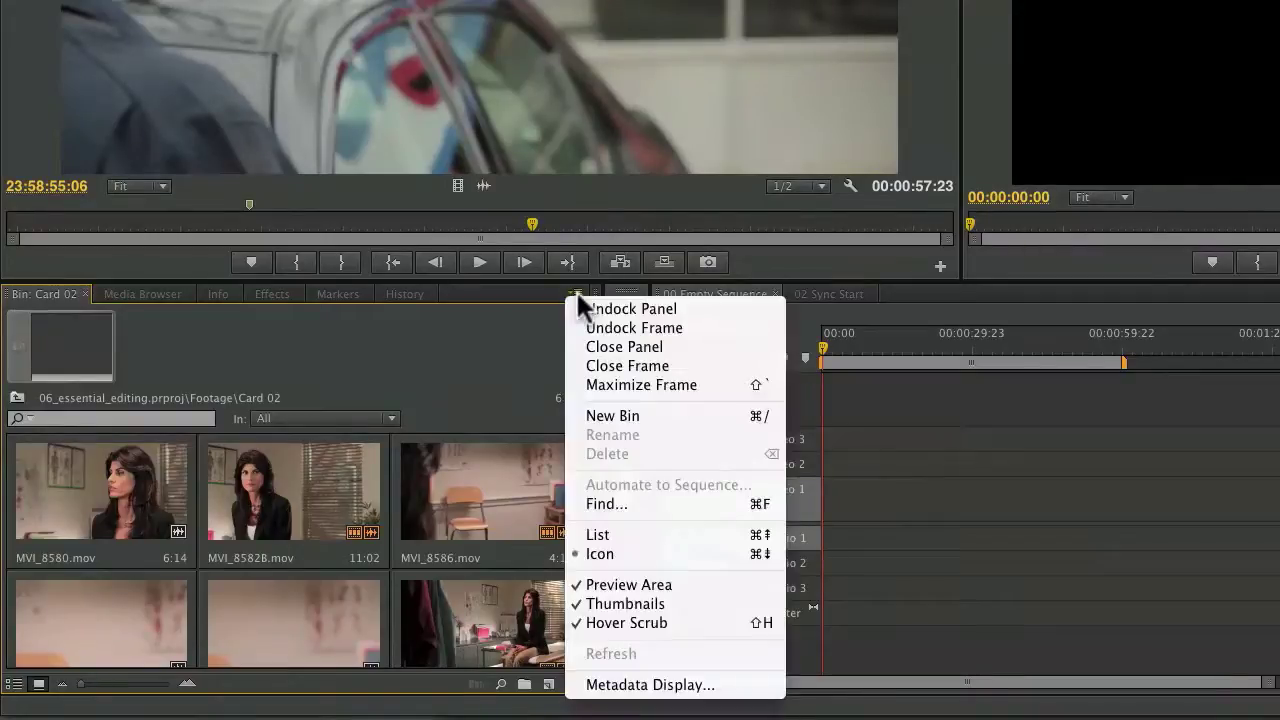
left_click(640, 585)
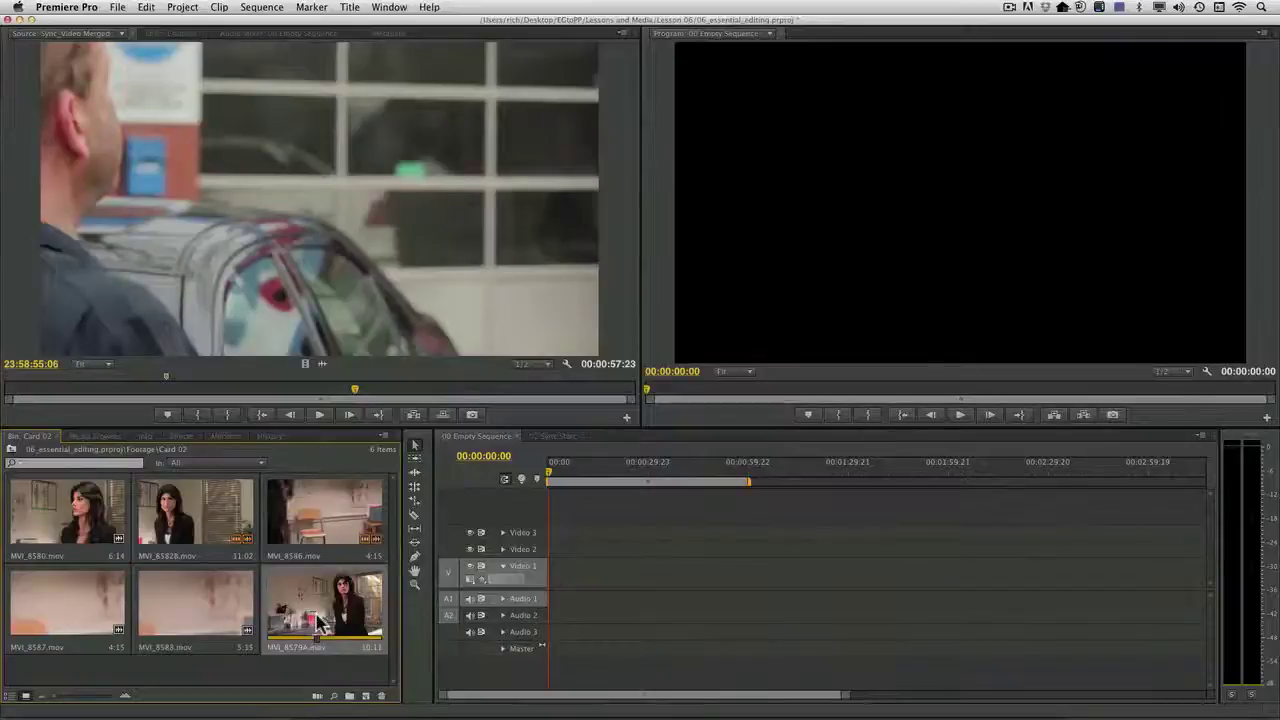
Load MVI_8579A.mov in the Source Monitor and mark an In point at 00:00:53:20.
double_click(318, 622)
mouse_move(268, 398)
left_mouse_down()
mouse_move(62, 393)
mouse_move(286, 399)
left_mouse_up()
key("i")
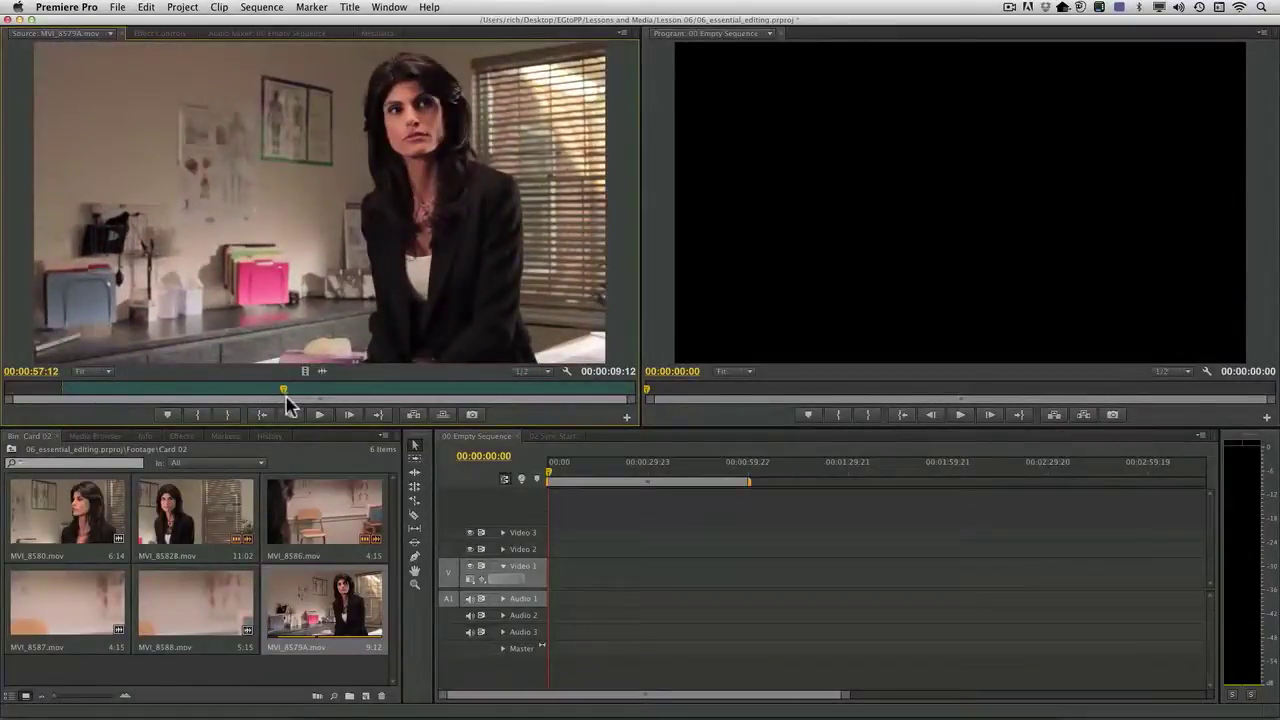
Mark the Out point near 00:00:58:04 and overwrite the 4:08 section at the sequence start.
key("space")
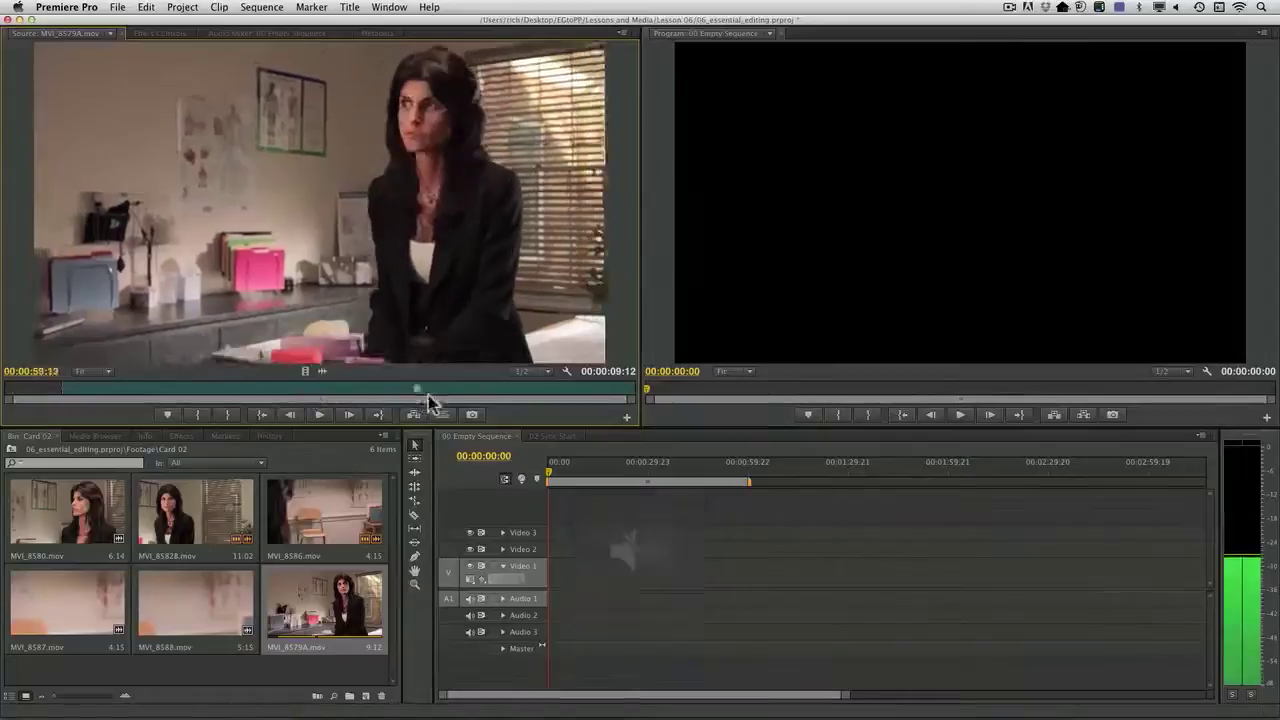
left_click_drag(428, 402, 323, 400)
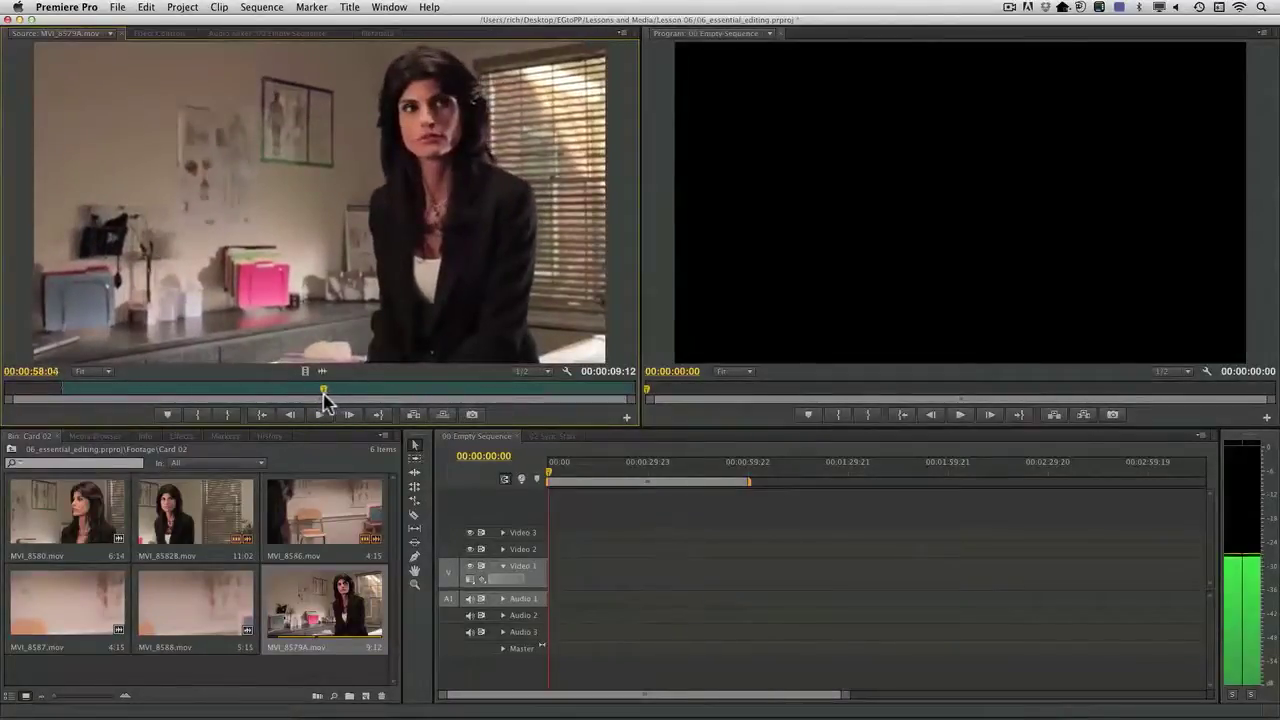
key("o")
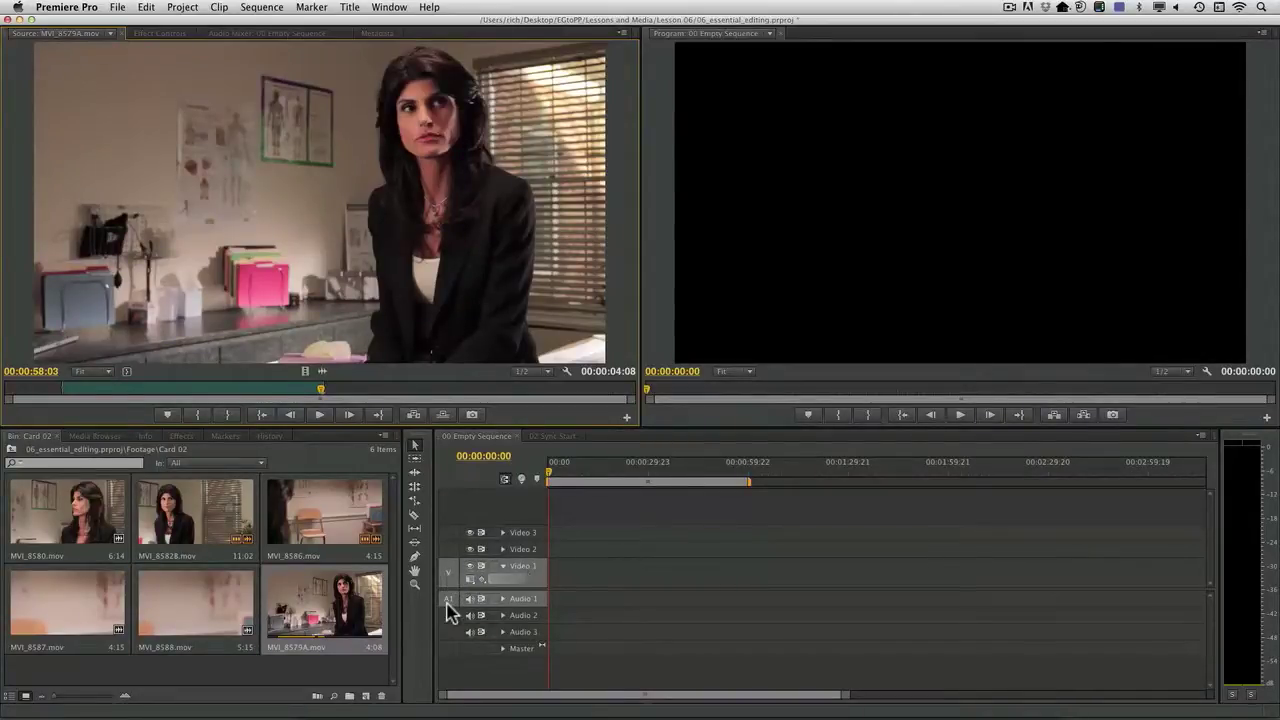
left_click(443, 415)
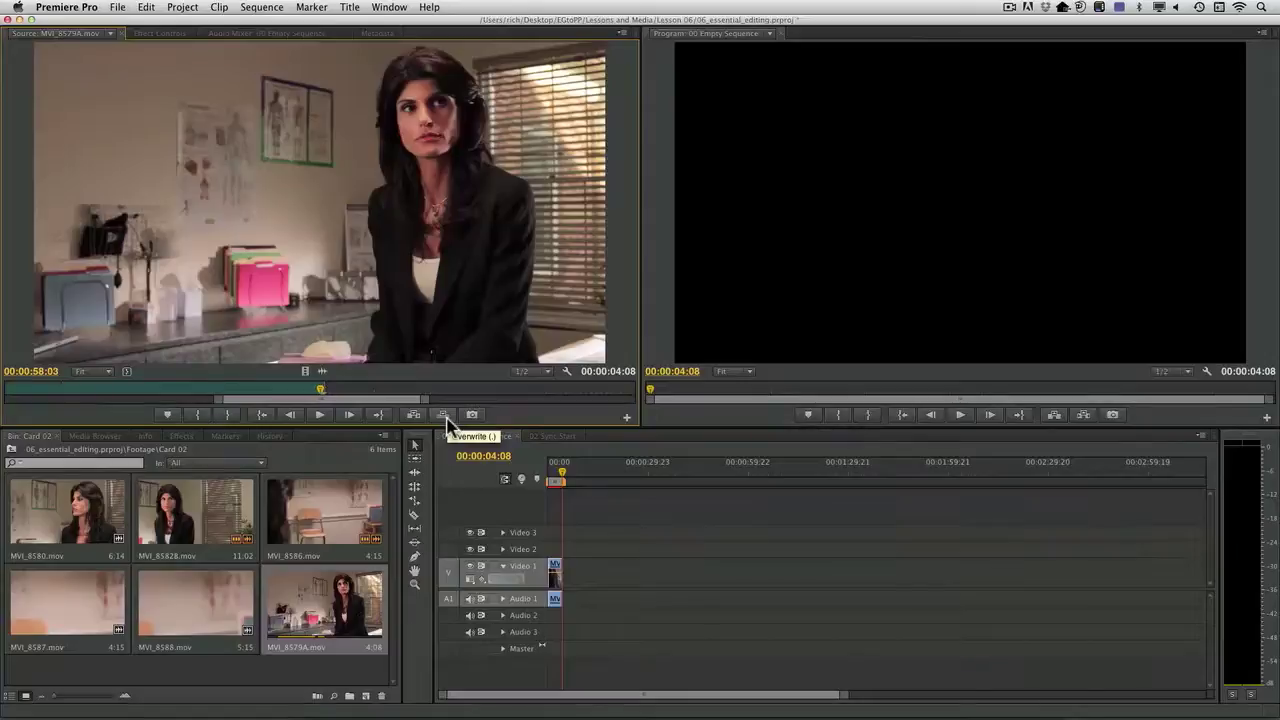
left_click(608, 543)
key("equal")
key("equal")
key("equal")
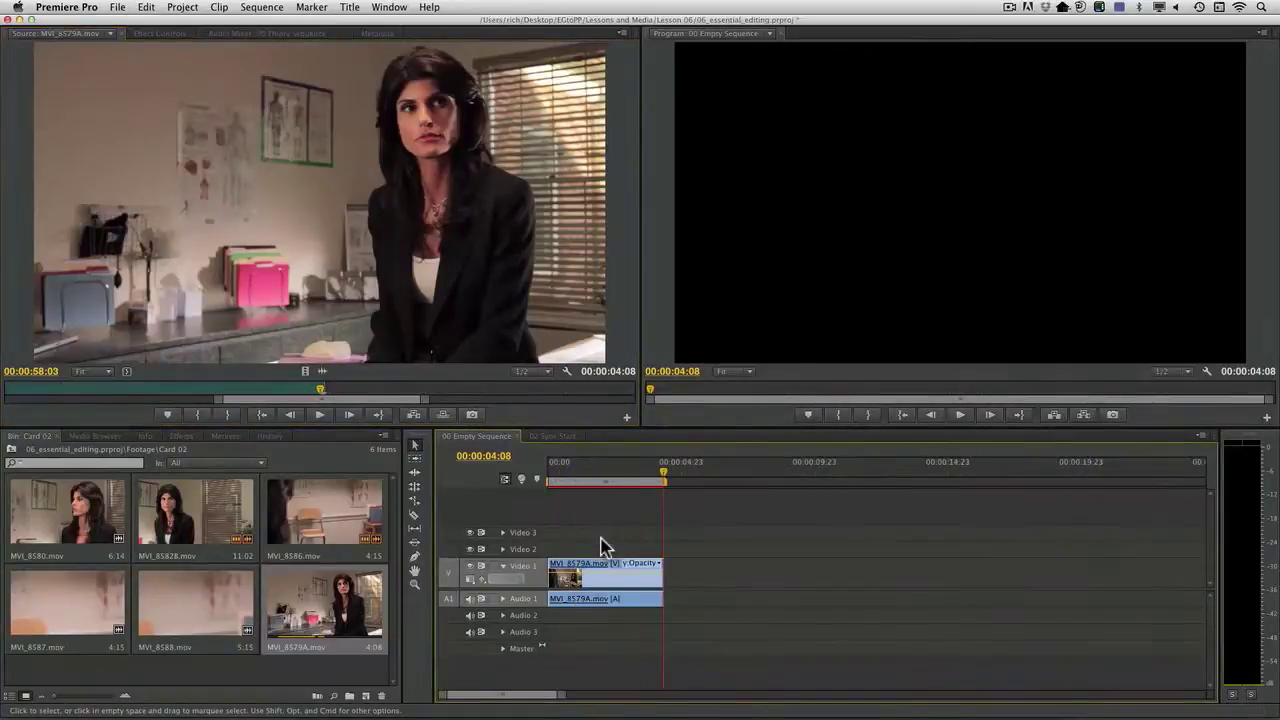
key("Home")
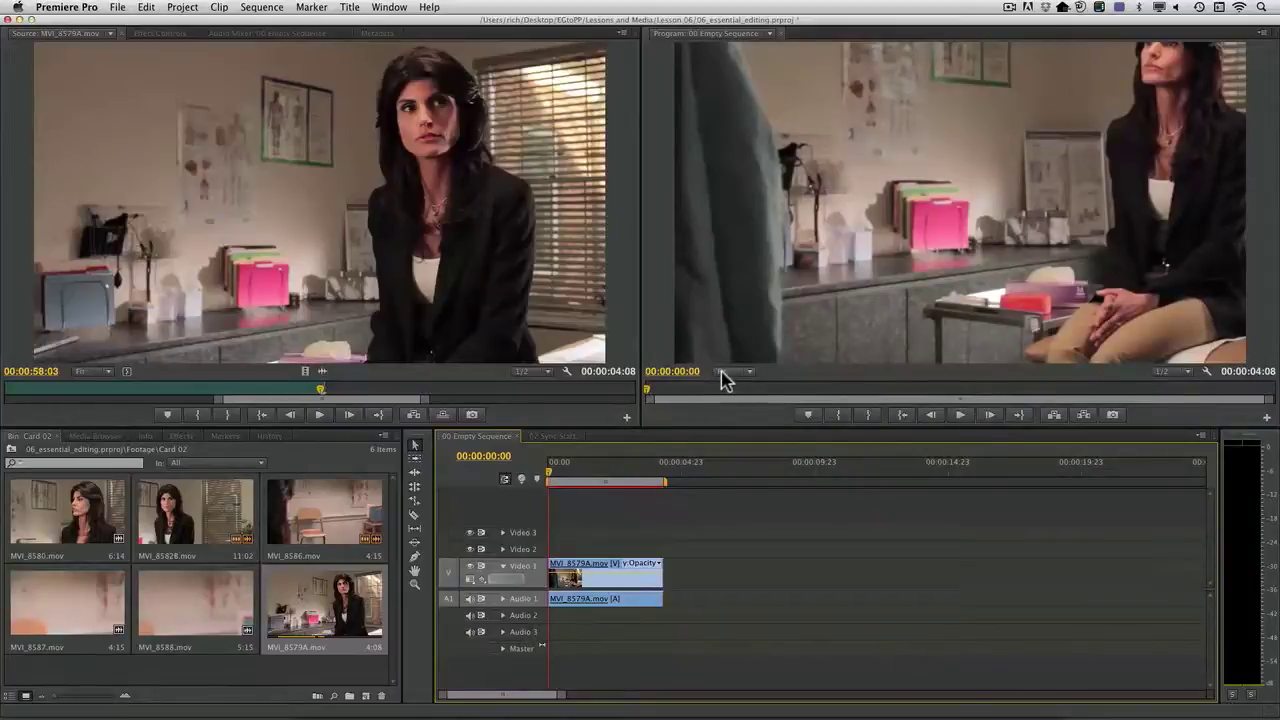
key("space")
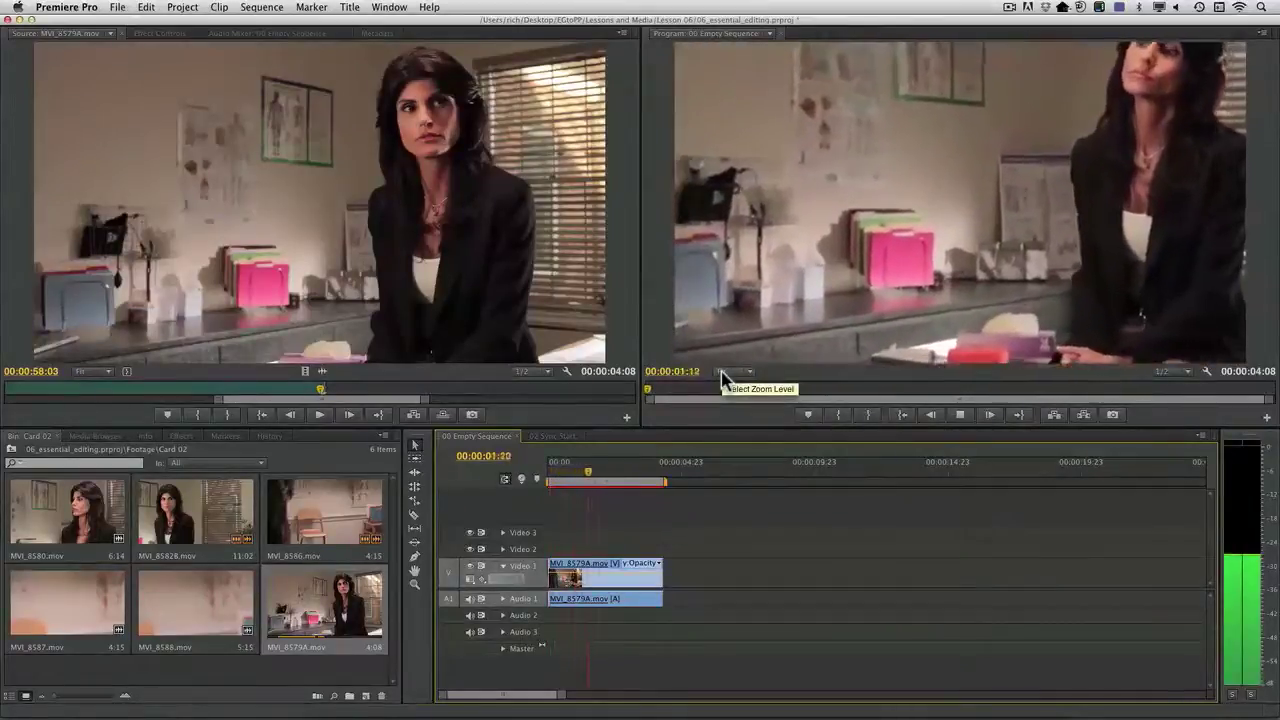
key("space")
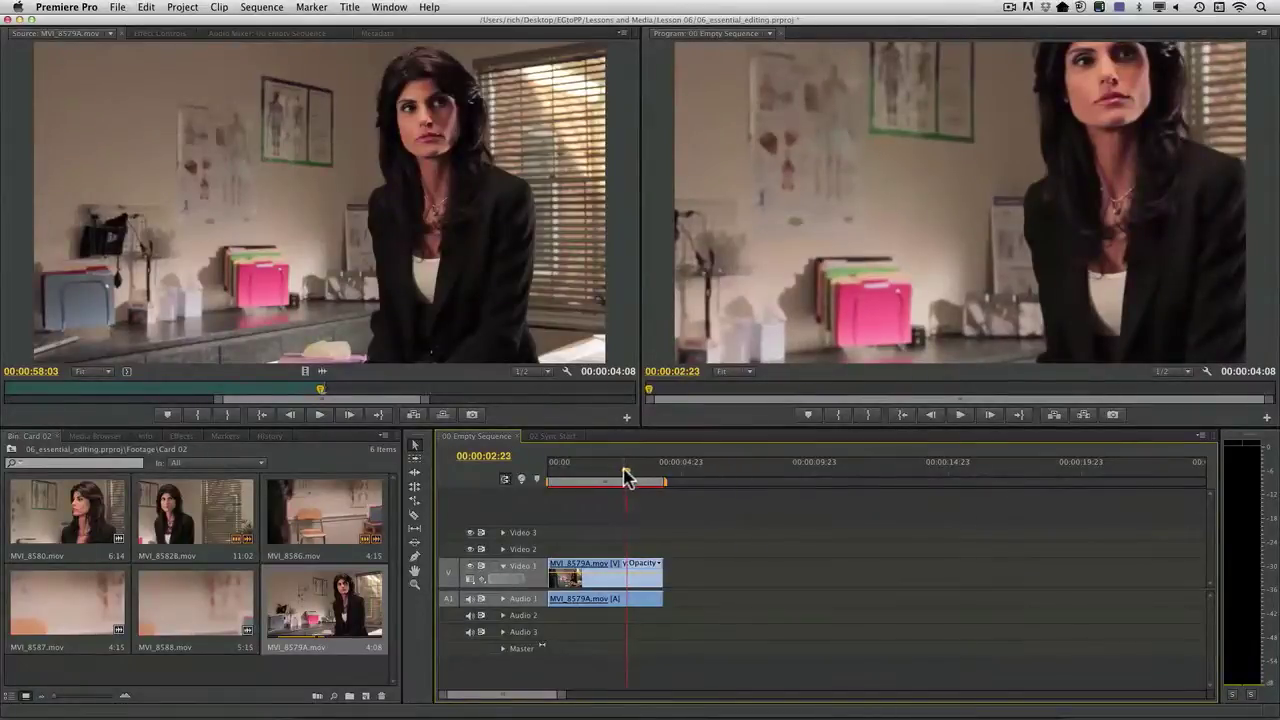
left_click_drag(600, 478, 513, 480)
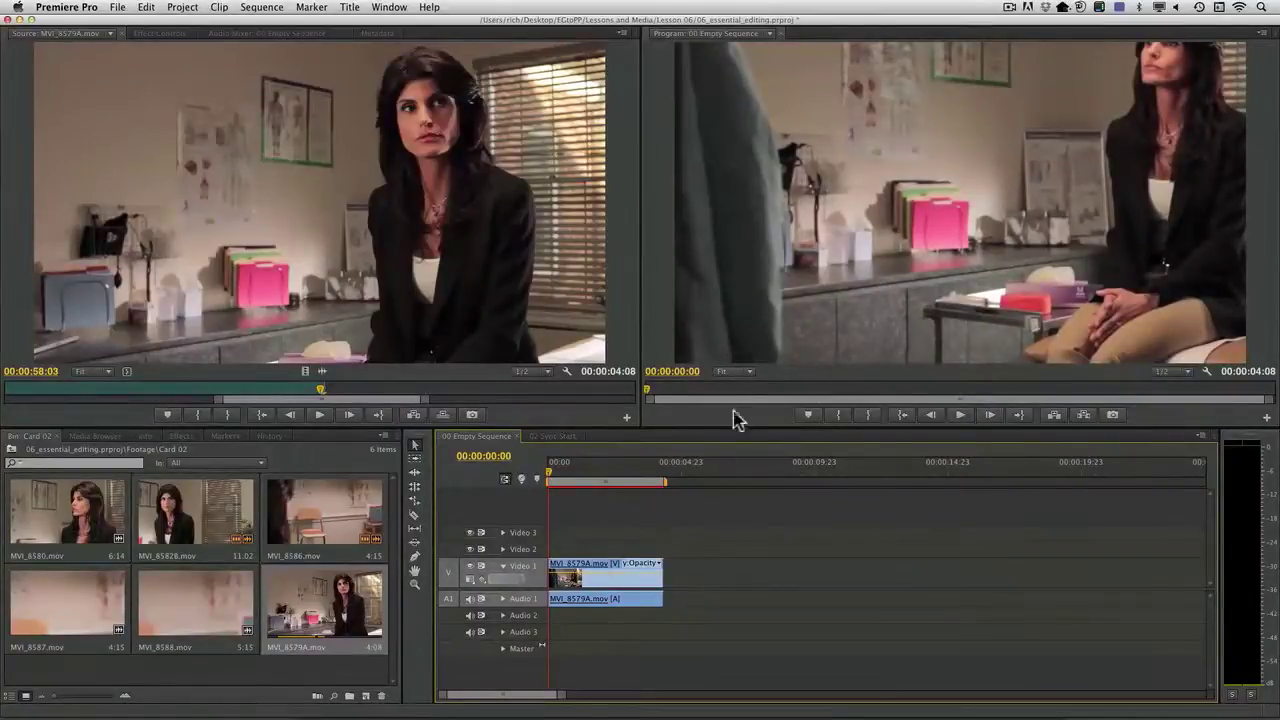
key("Delete")
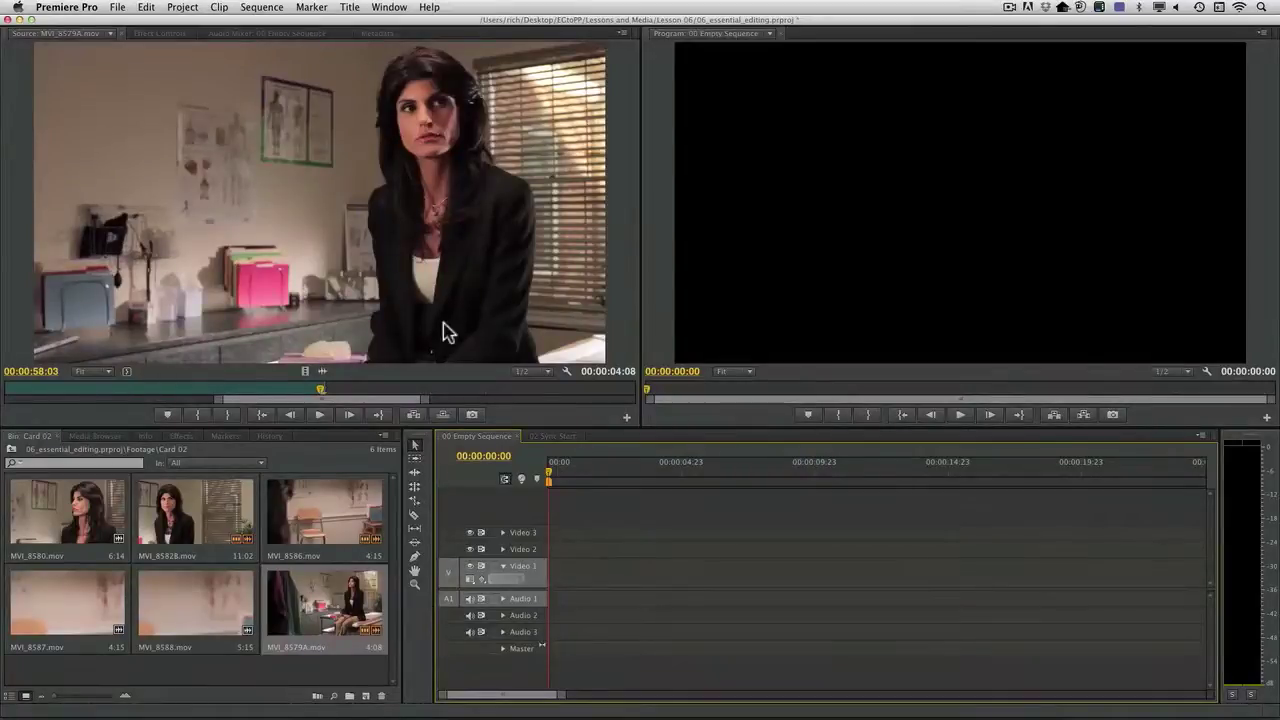
Drag the marked MVI_8579A.mov section to 00:00:00:00, changing sequence settings to match the clip.
left_click_drag(422, 292, 553, 570)
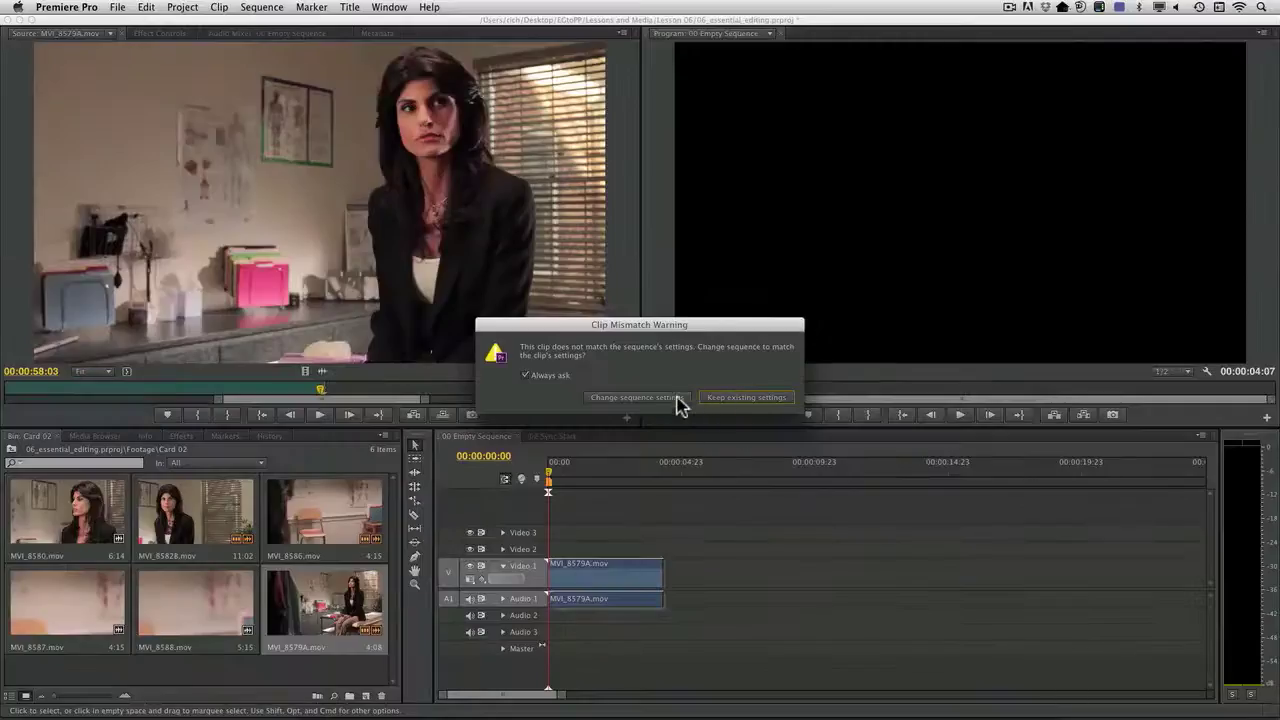
left_click(676, 398)
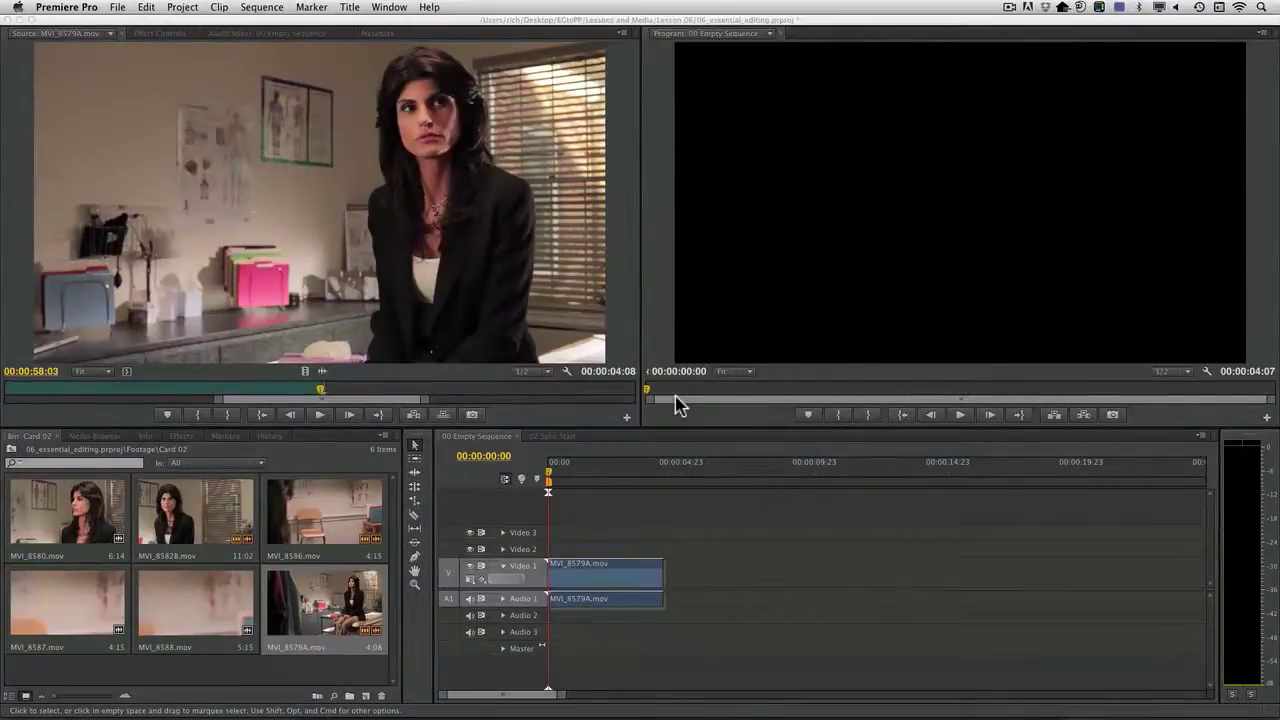
left_click_drag(606, 486, 538, 483)
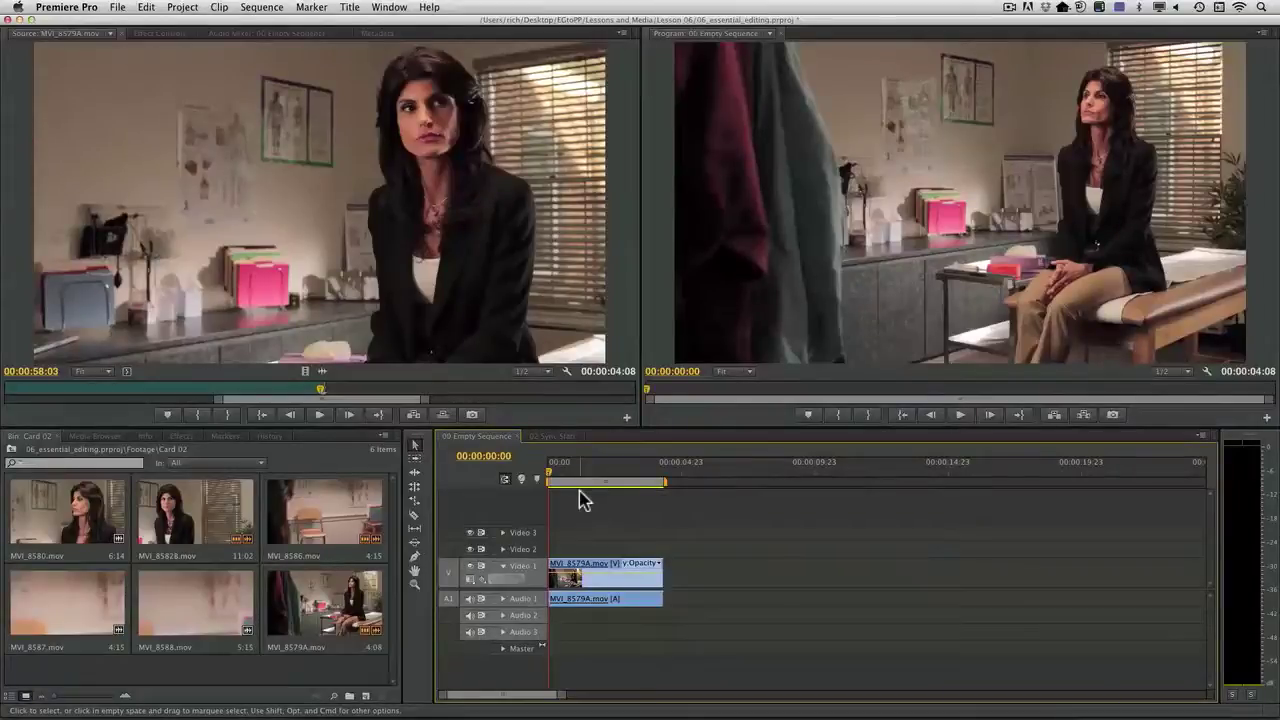
key("space")
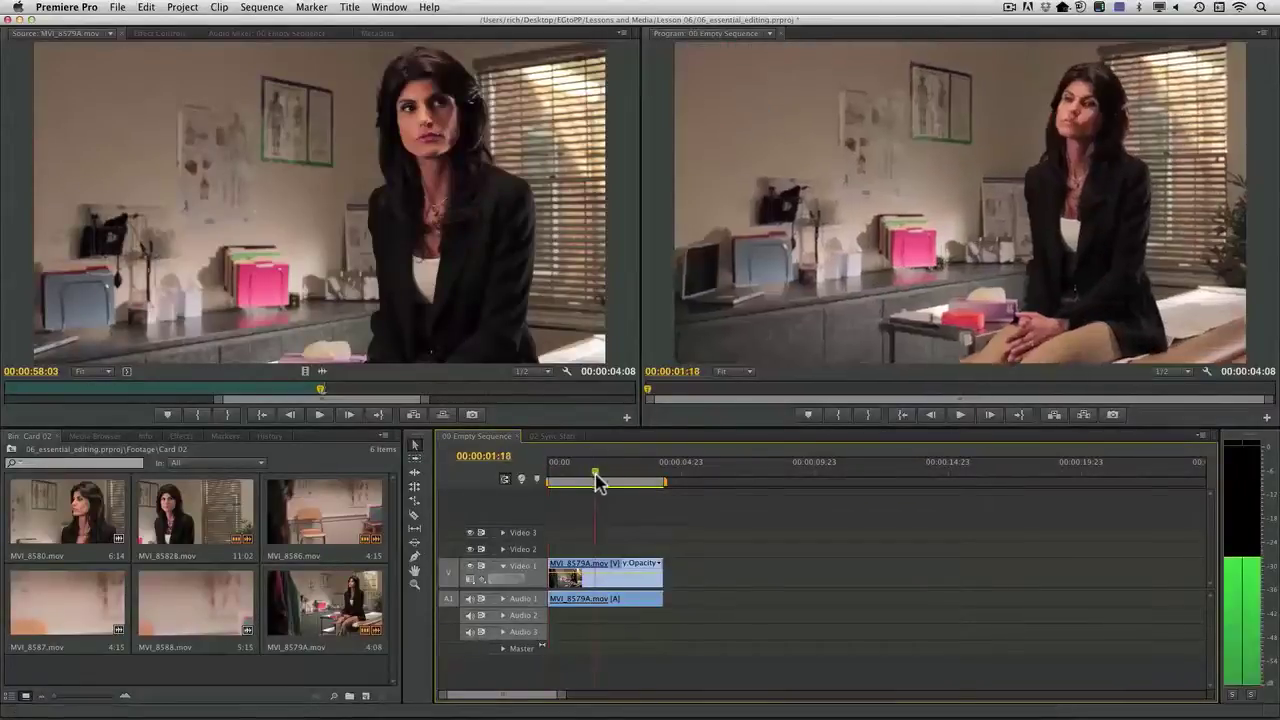
left_click_drag(574, 477, 535, 478)
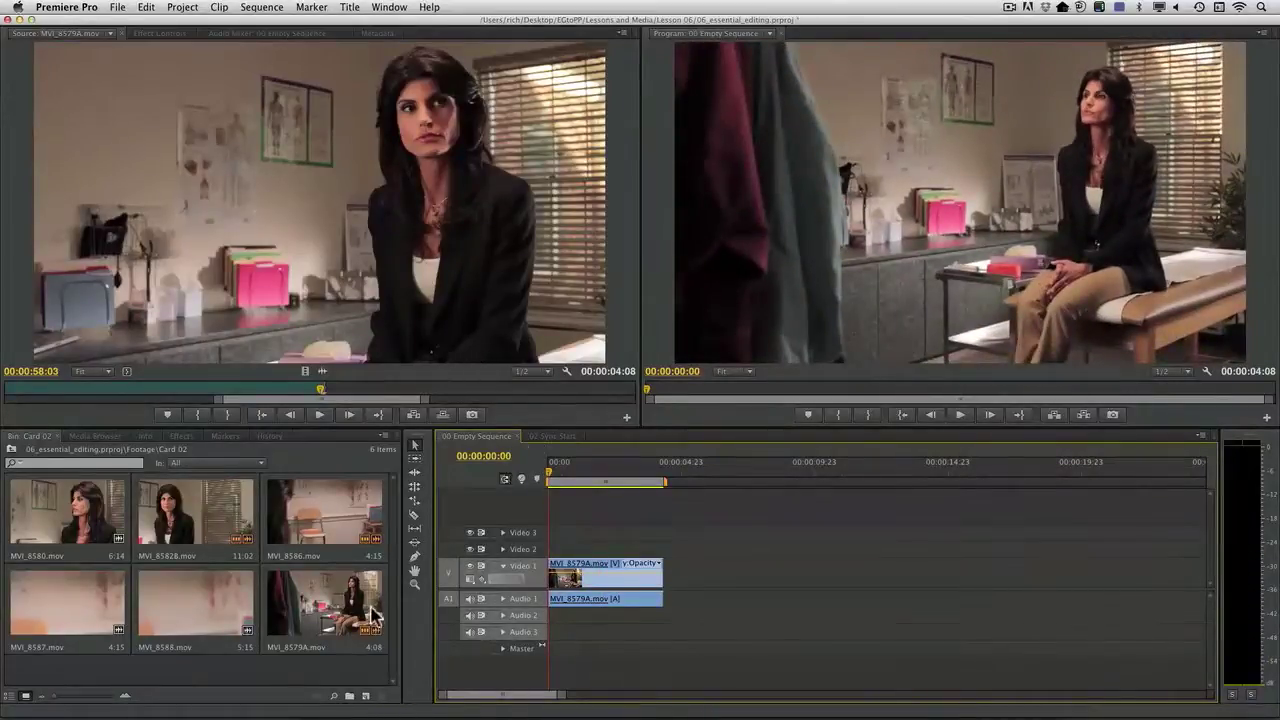
Load MVI_8580.mov and mark its In point and an Out point at 00:00:55:10.
double_click(112, 528)
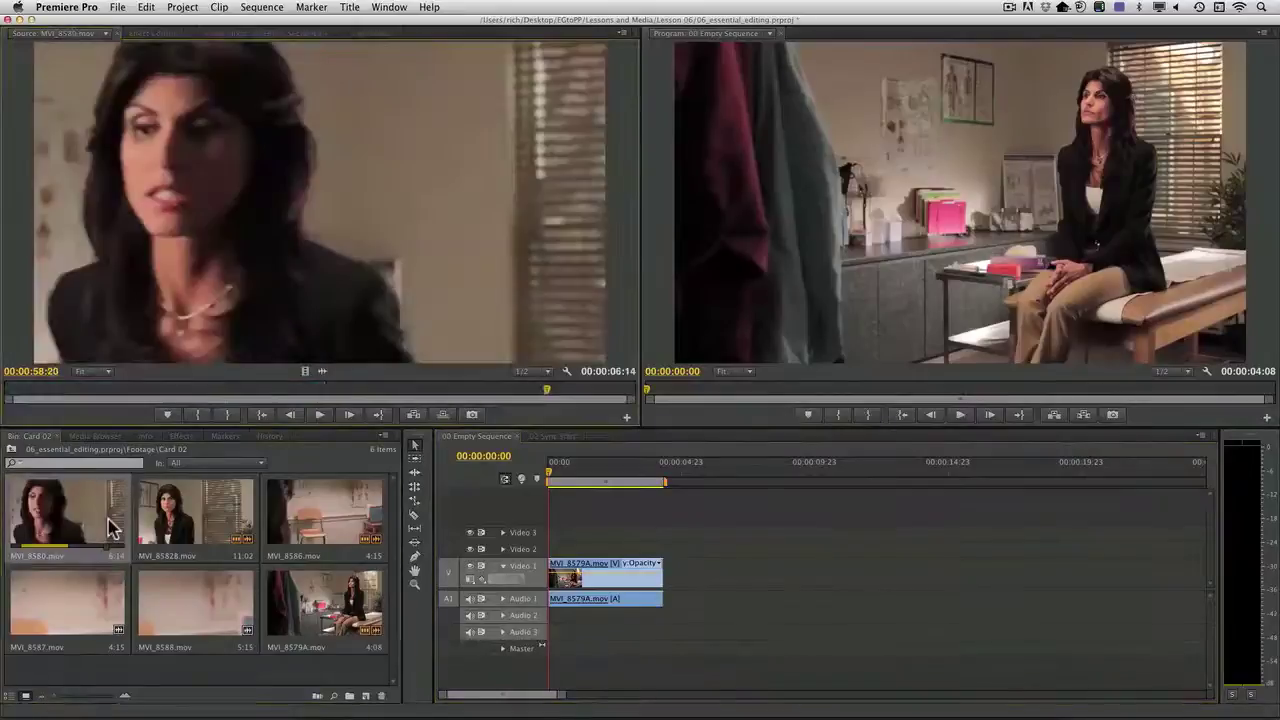
left_click_drag(271, 391, 12, 397)
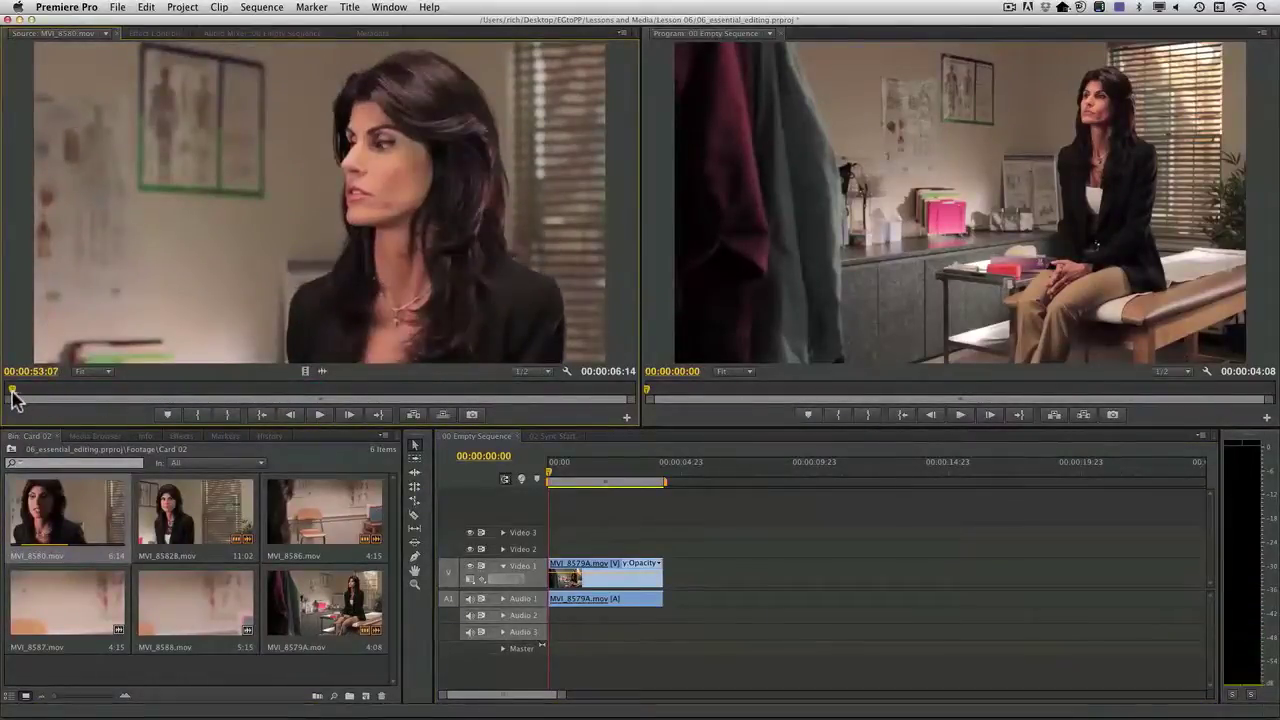
key("i")
key("space")
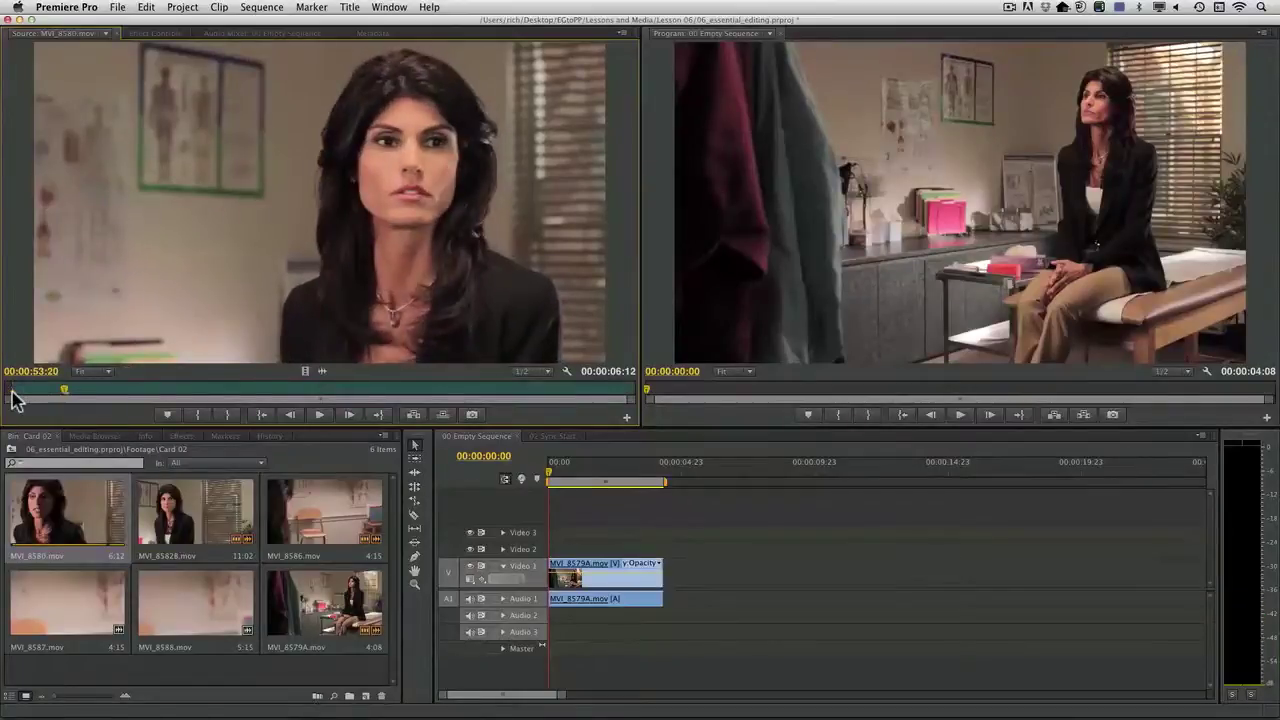
key("Left")
key("Left")
key("Left")
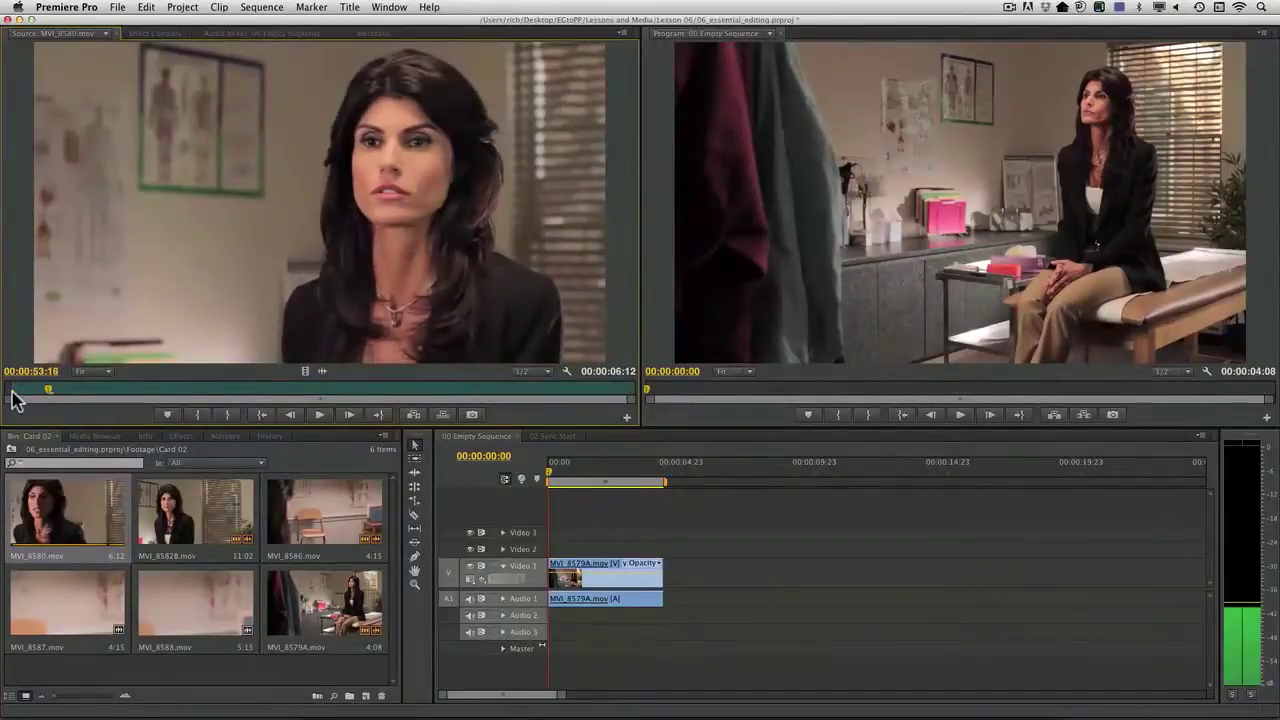
key("i")
key("space")
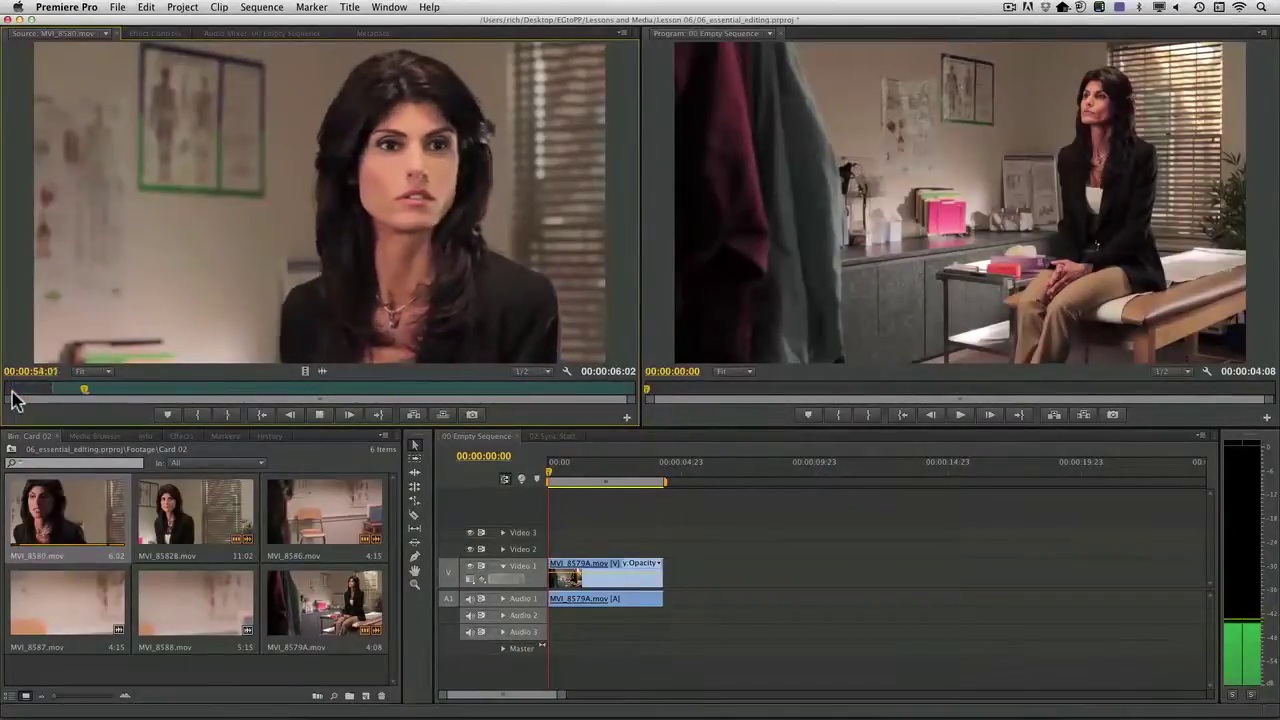
key("space")
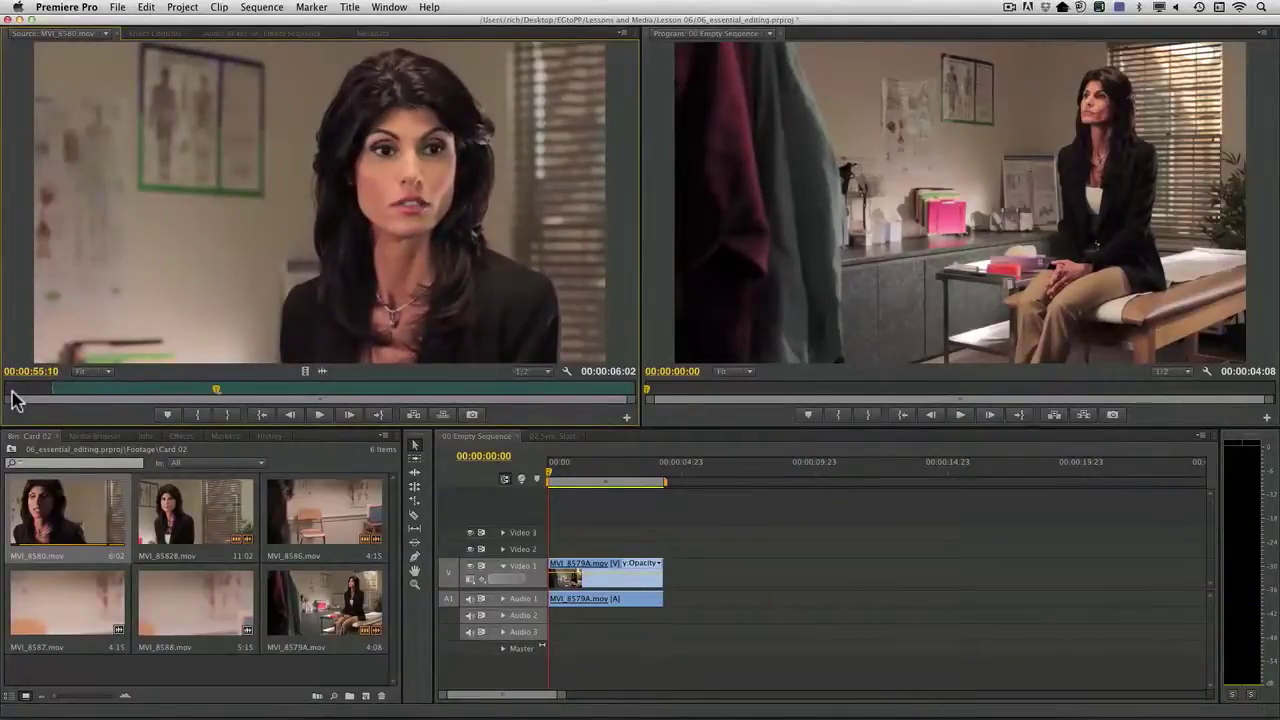
key("o")
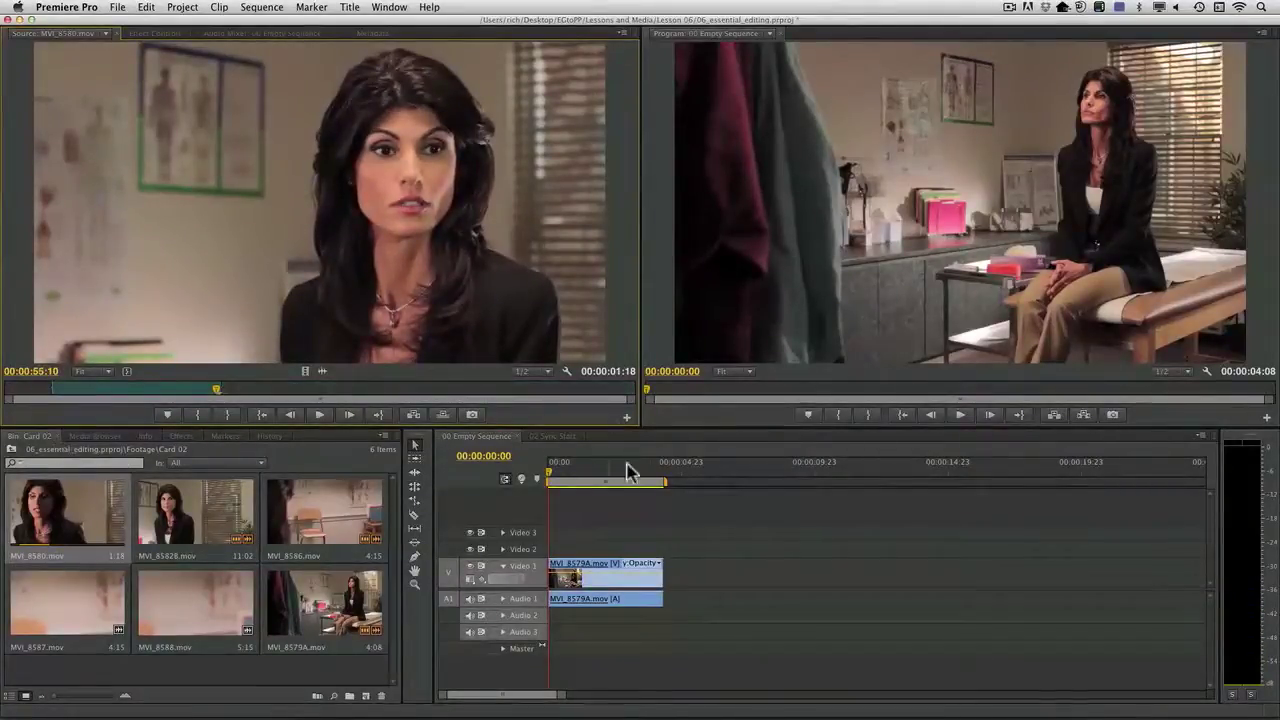
Park the sequence playhead near 00:00:01:20 and preview the marked MVI_8580 section.
left_click(656, 478)
left_click_drag(656, 478, 586, 477)
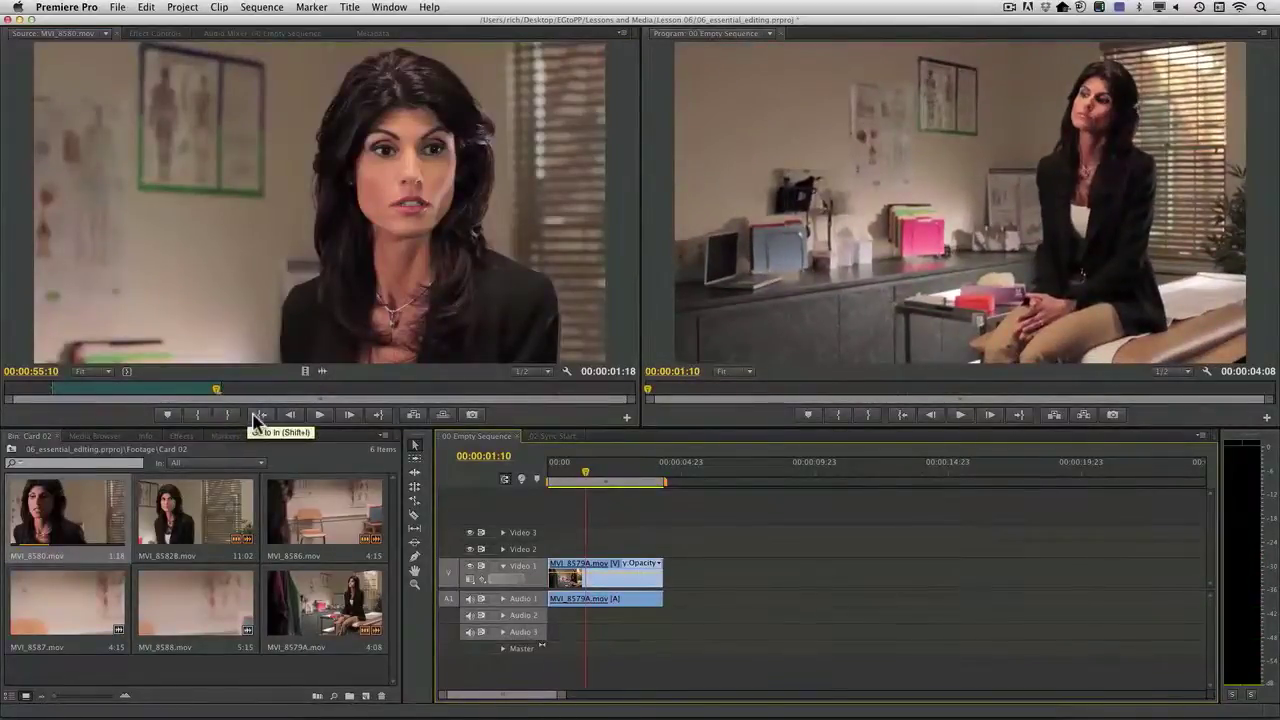
left_click(256, 416)
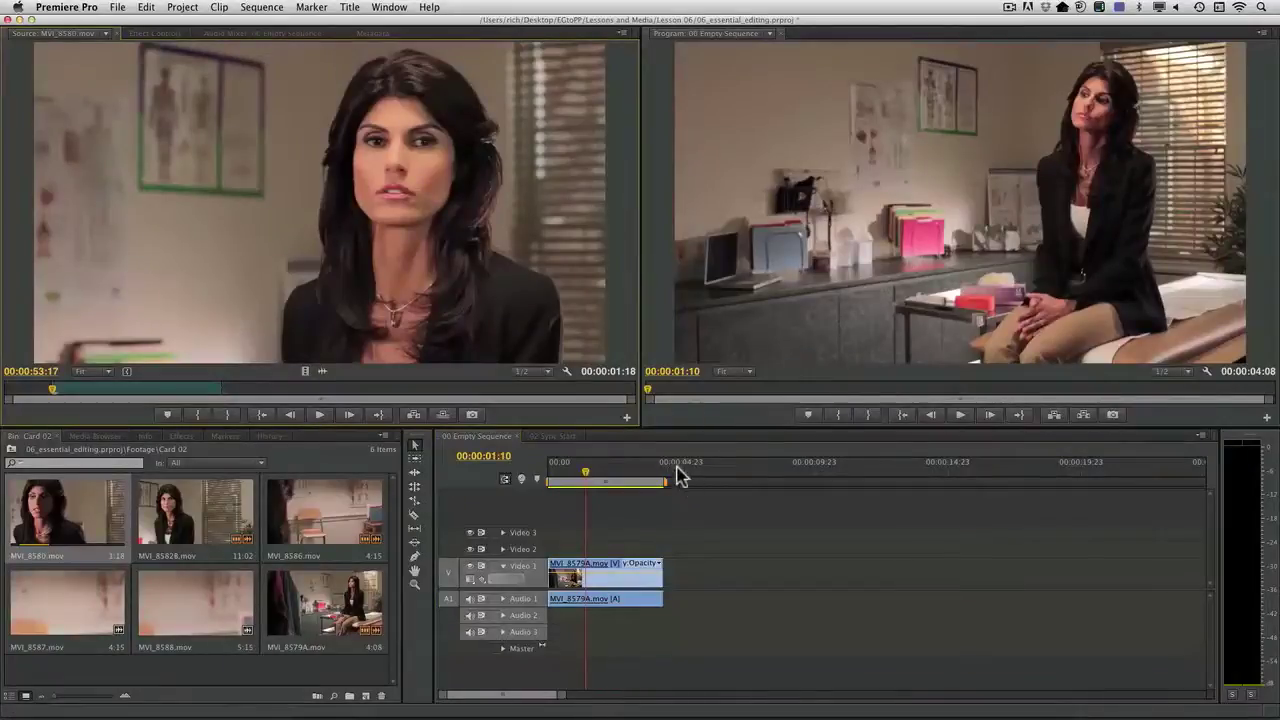
key("space")
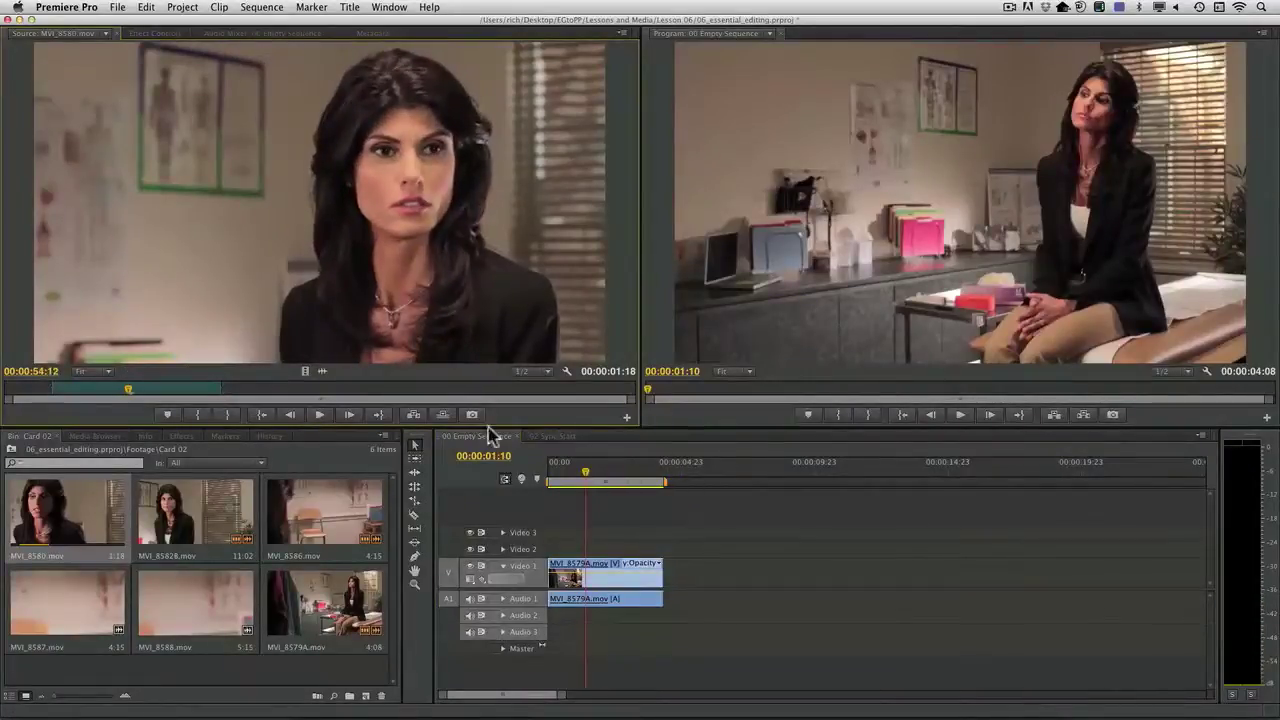
left_click(263, 416)
key("space")
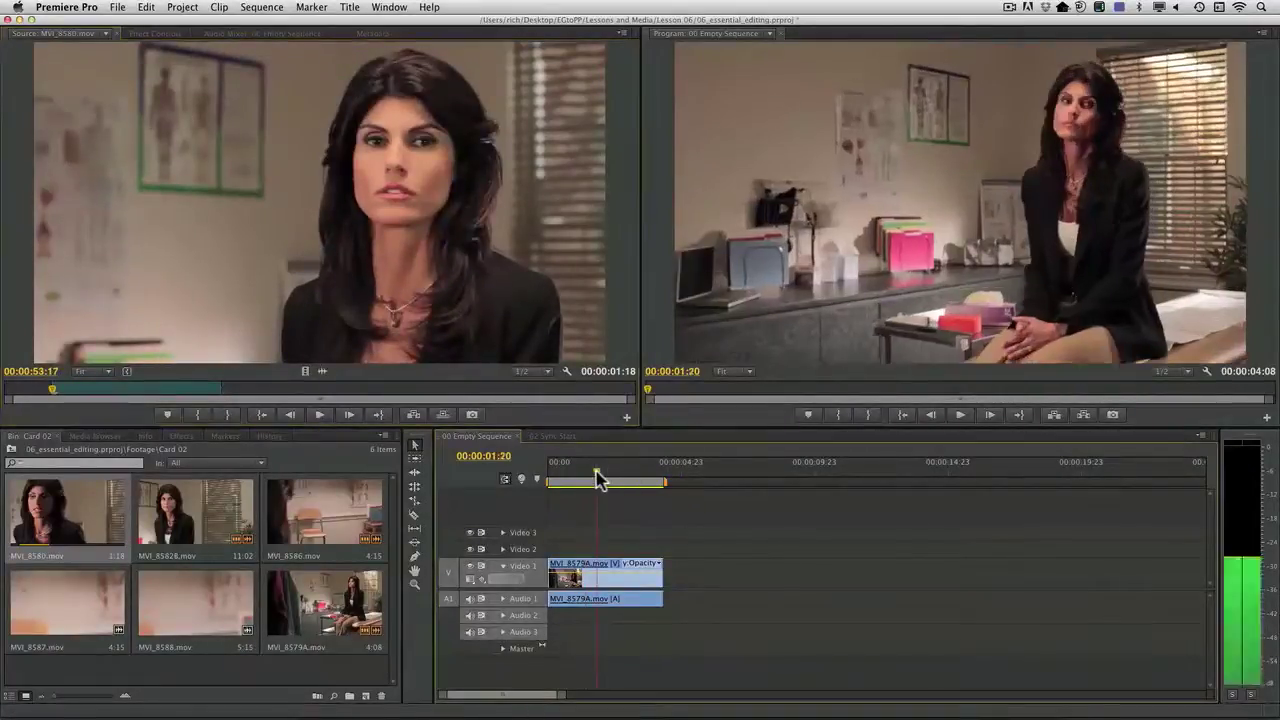
key("space")
left_click_drag(597, 478, 600, 478)
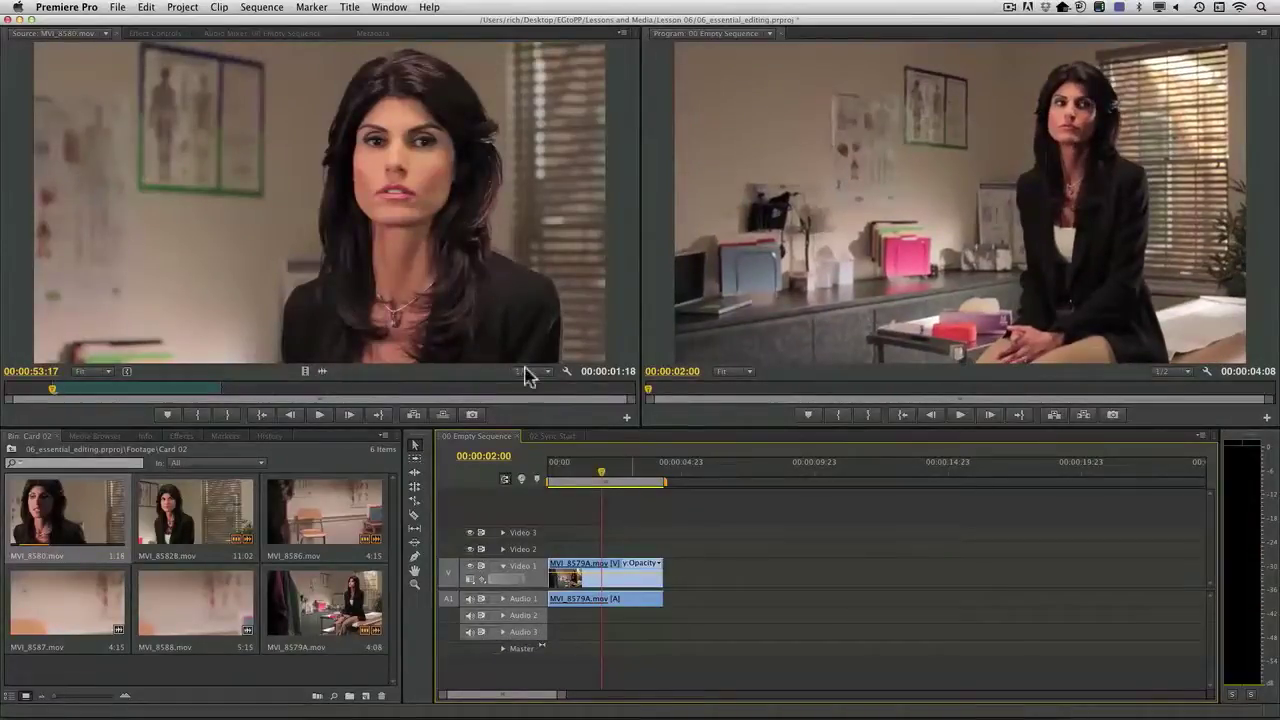
Overwrite the MVI_8580 close-up at 00:00:02:00 and load doctor clip MVI_8586 for viewing.
left_click(338, 266)
key("Right")
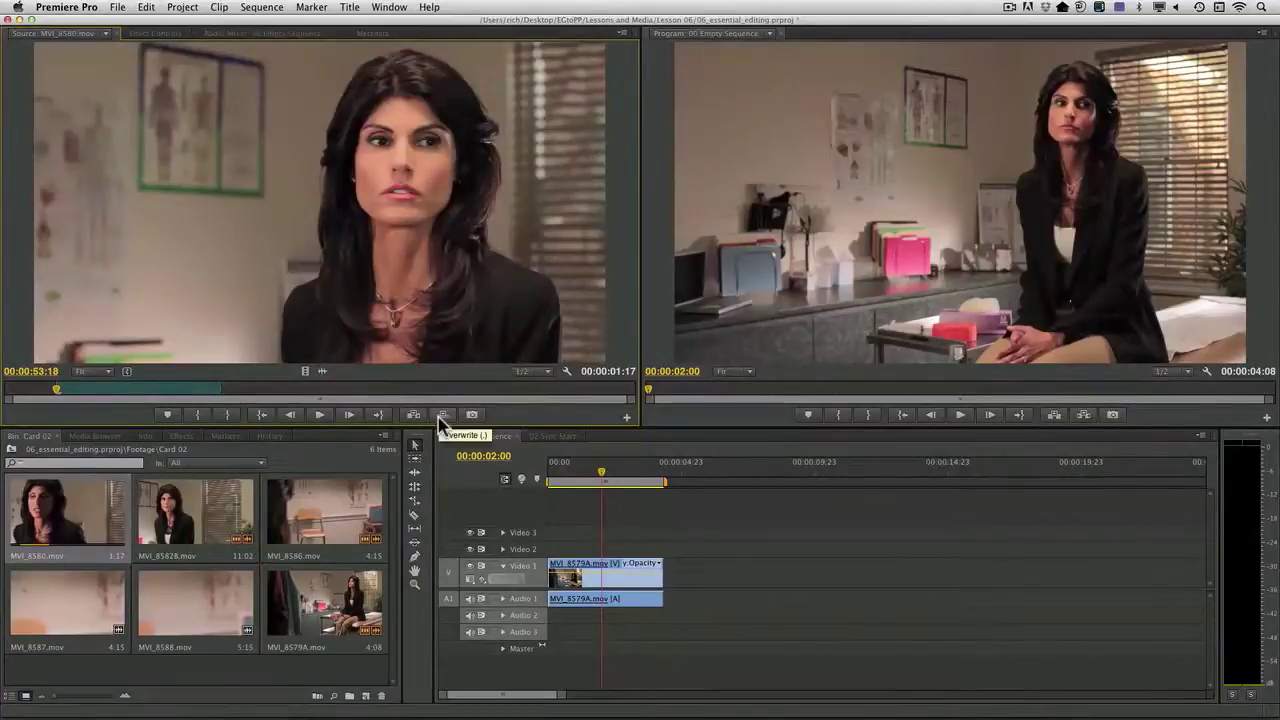
left_click(440, 423)
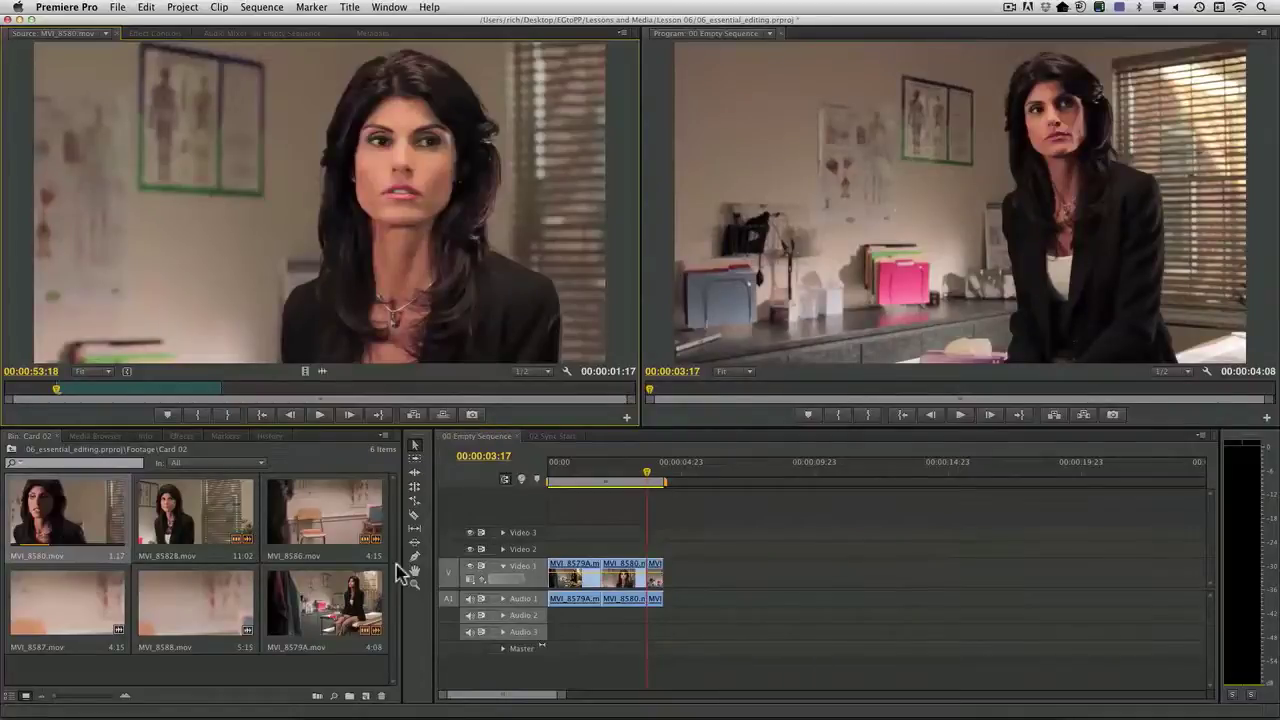
double_click(350, 525)
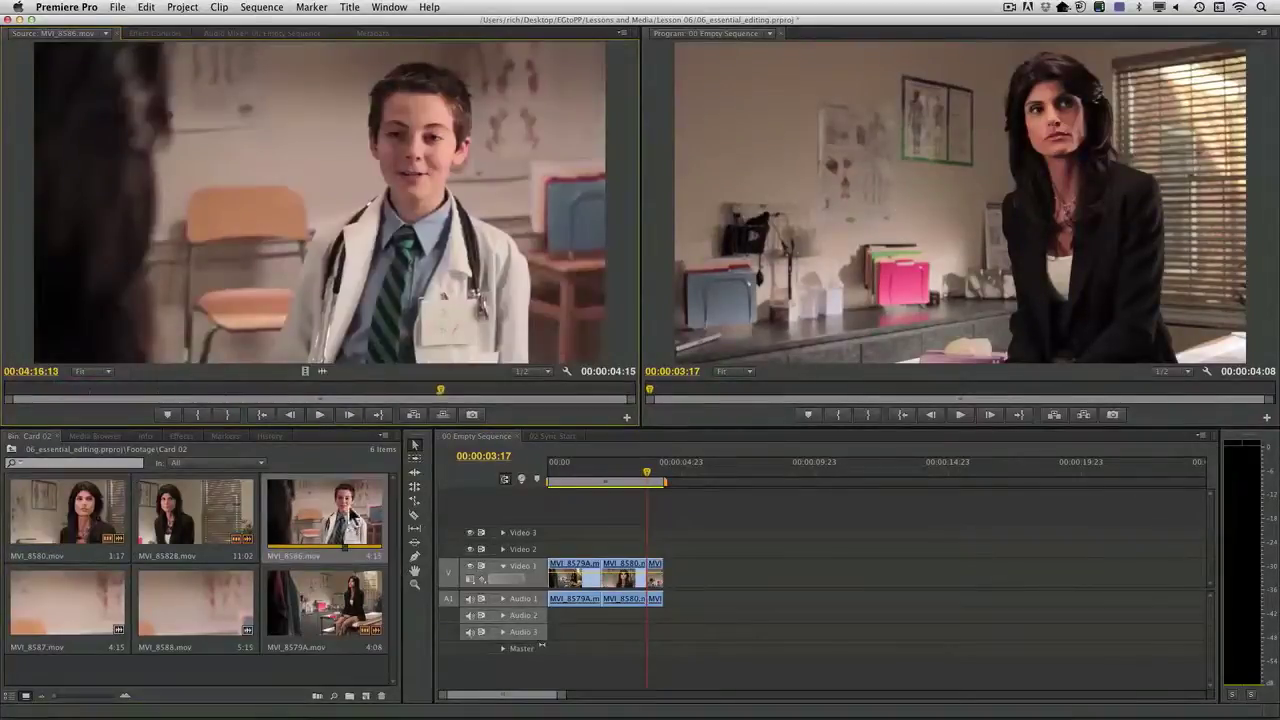
Mark a 3:08 section of MVI_8586 with In and Out points, shuttling with J, K, L.
left_click_drag(202, 392, 113, 398)
key("i")
key("space")
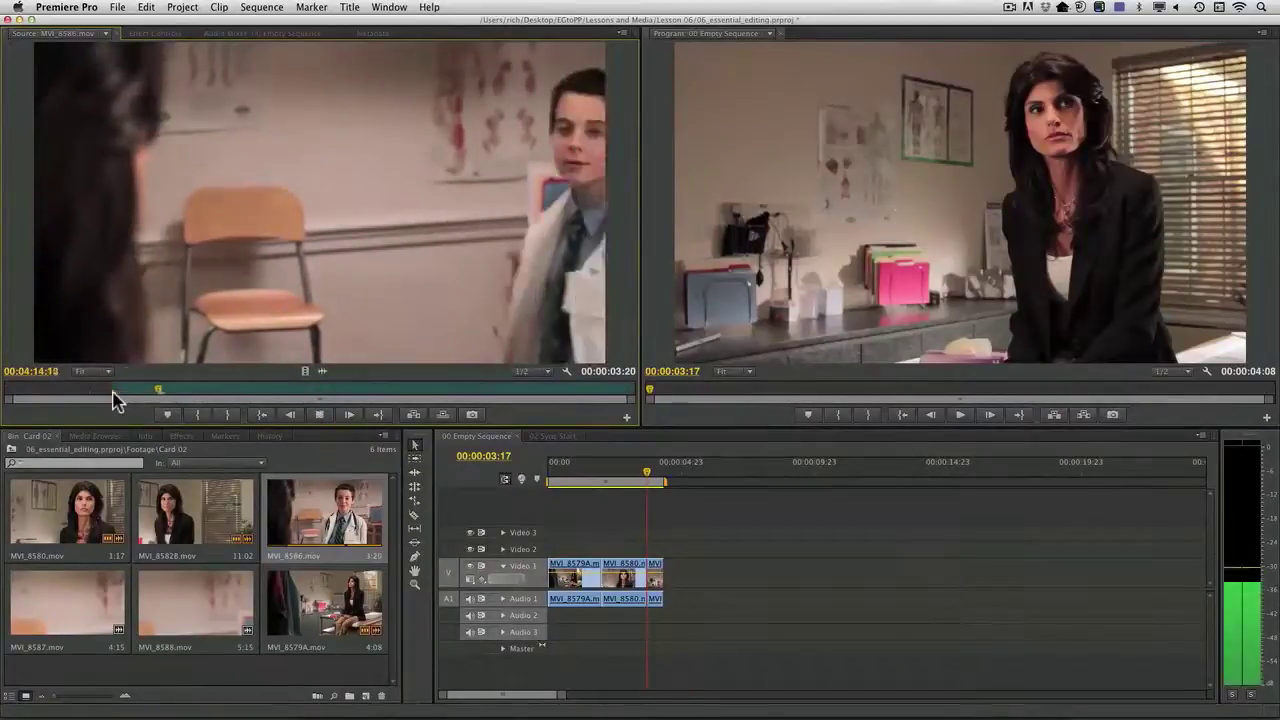
key("XF86AudioRaiseVolume")
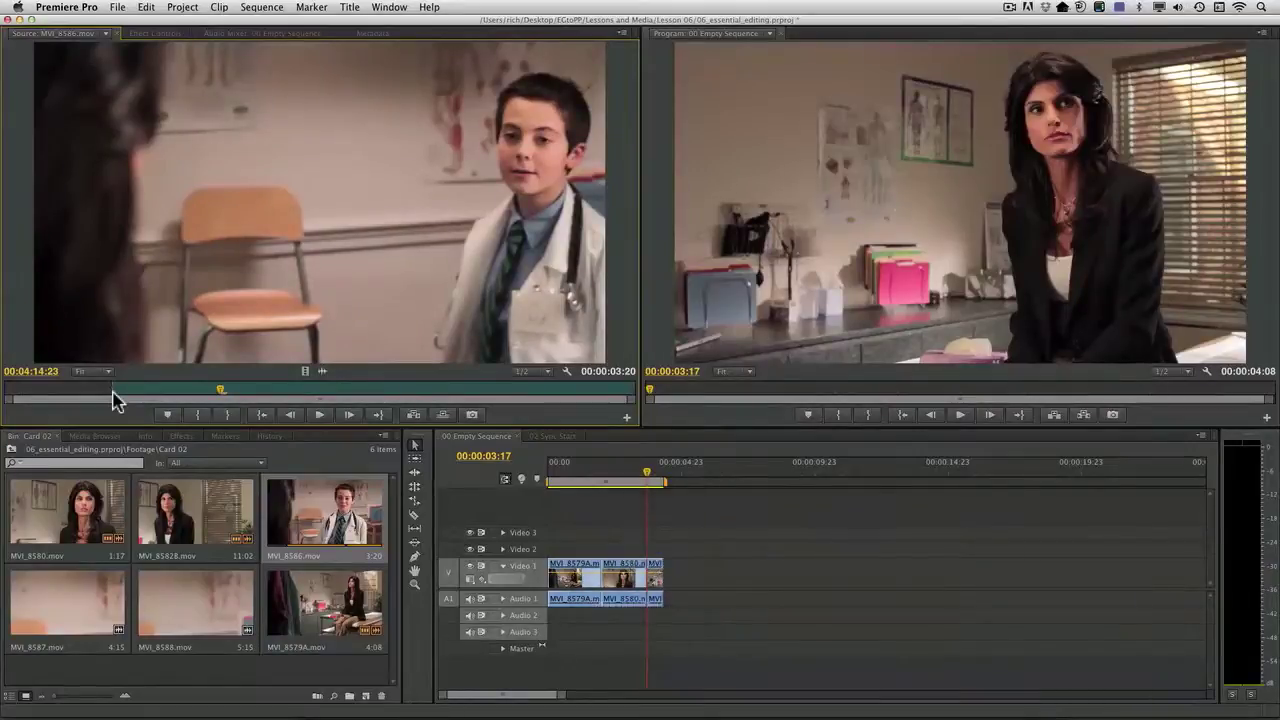
key("shift+Left")
key("j")
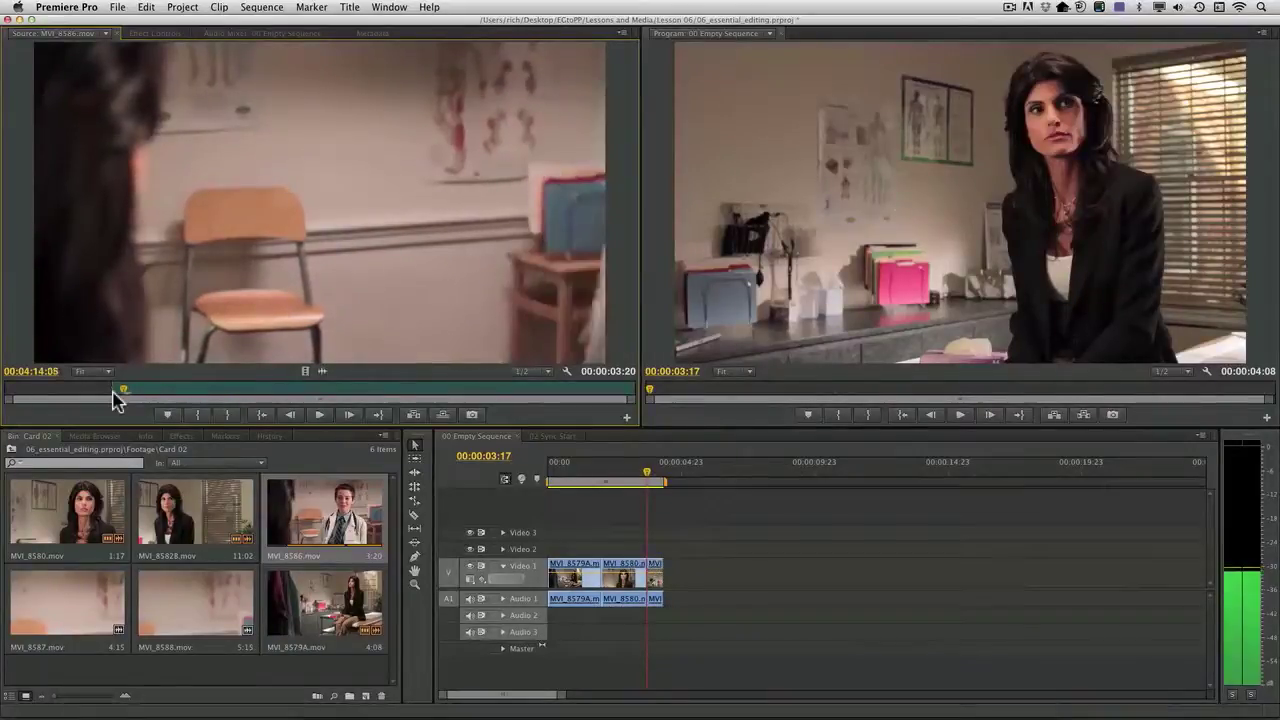
key("l")
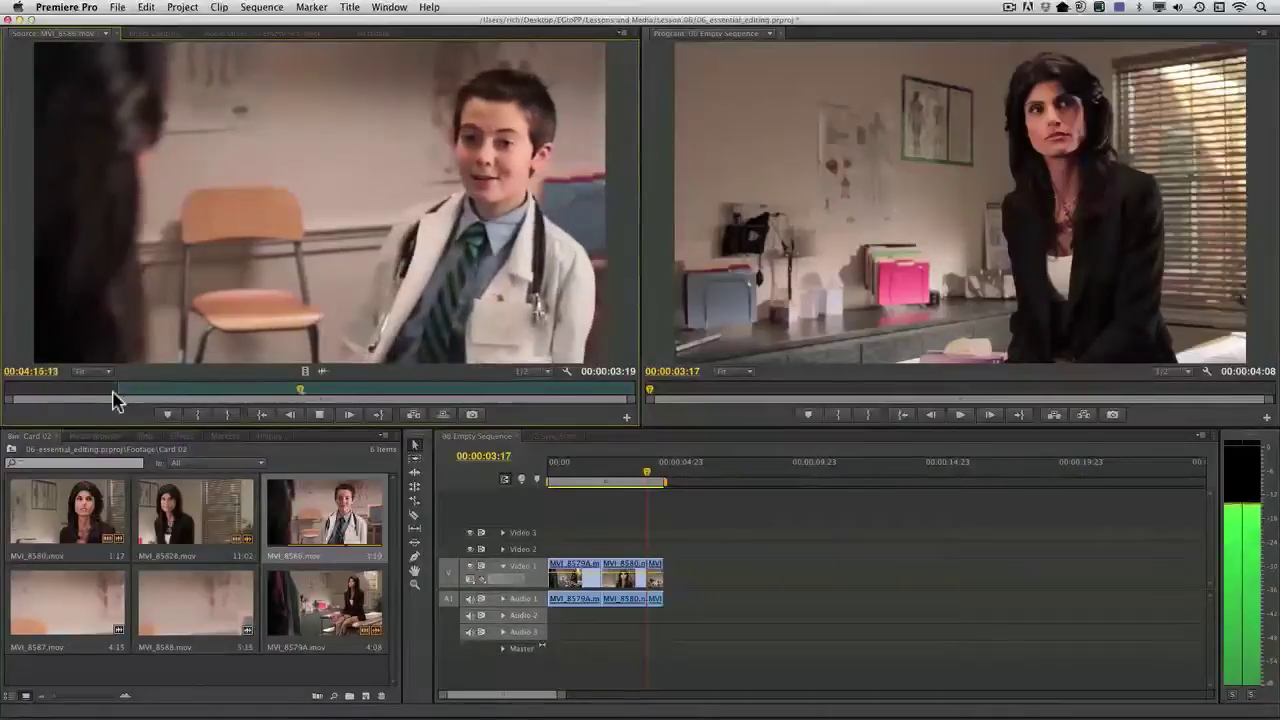
key("k")
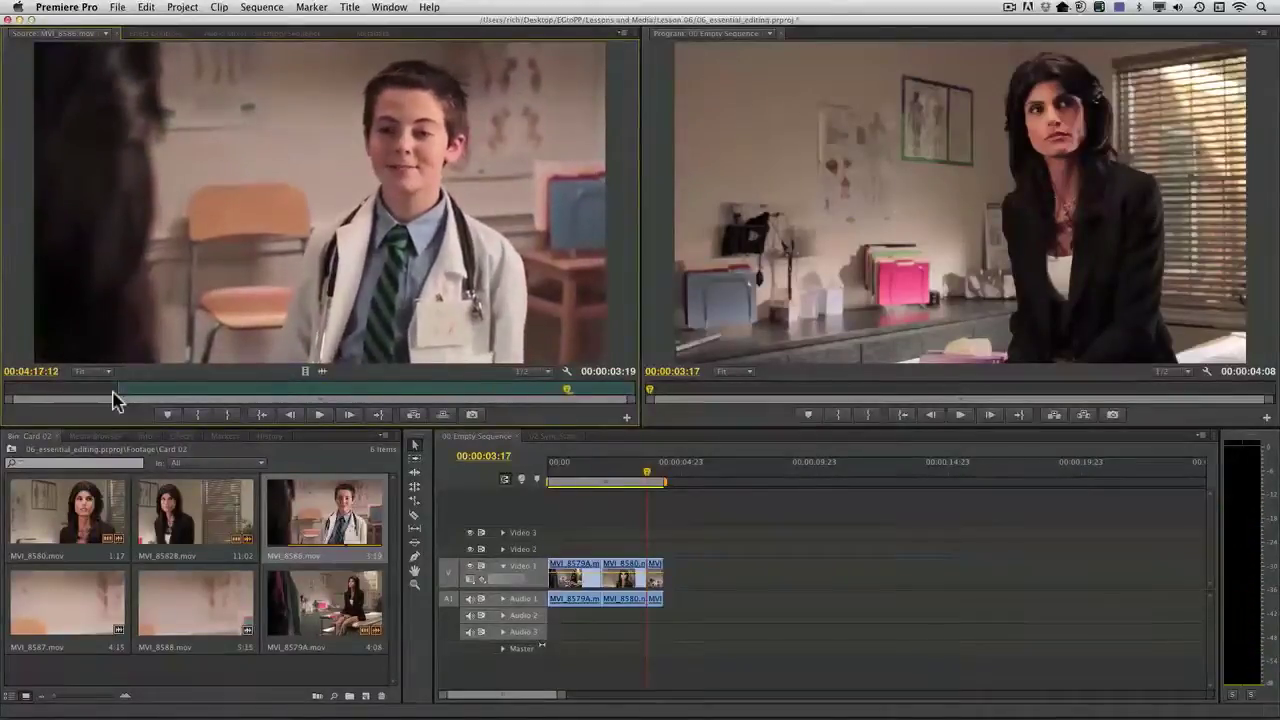
key("o")
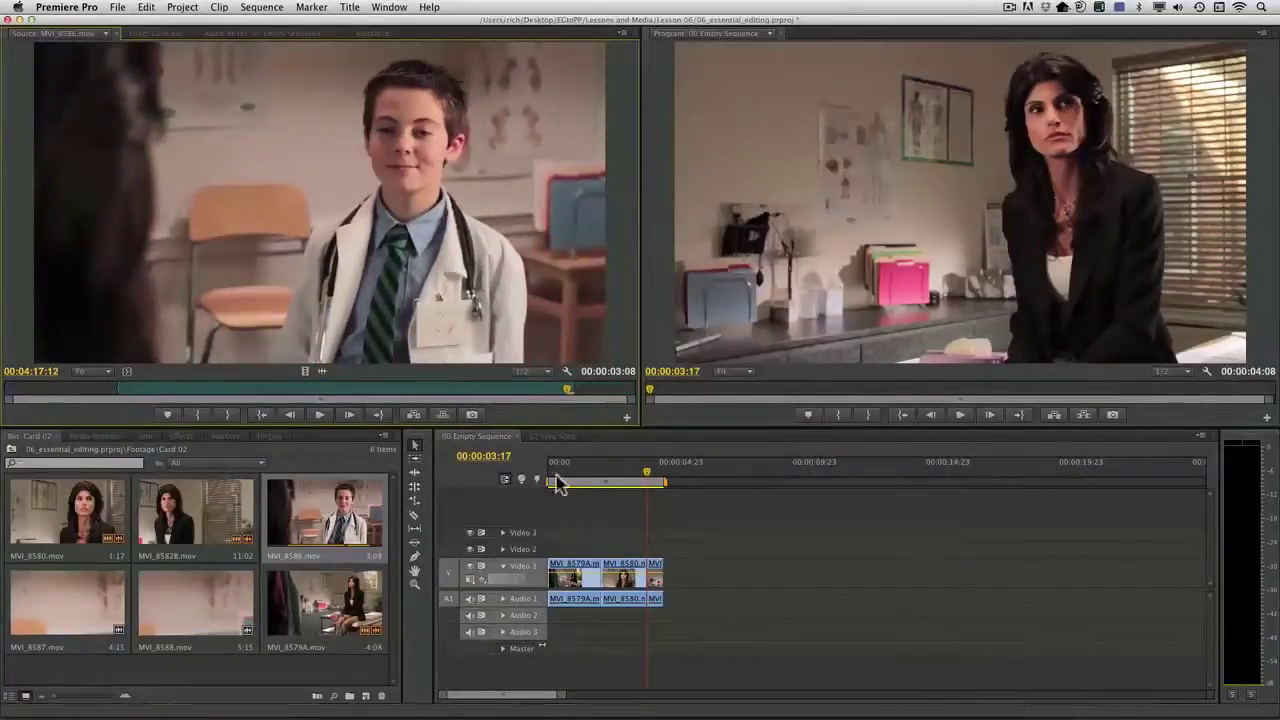
Overwrite the doctor shot onto the sequence end at 00:00:03:17 and move back to review.
mouse_move(633, 481)
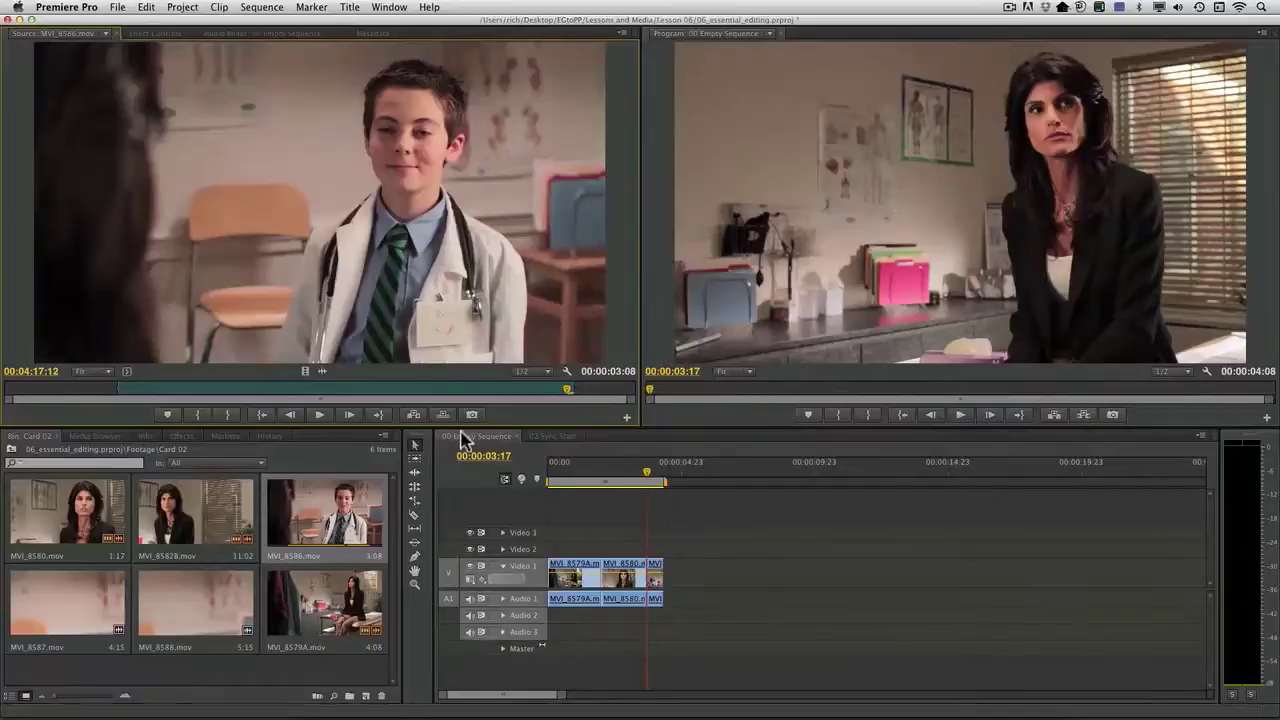
left_click(443, 415)
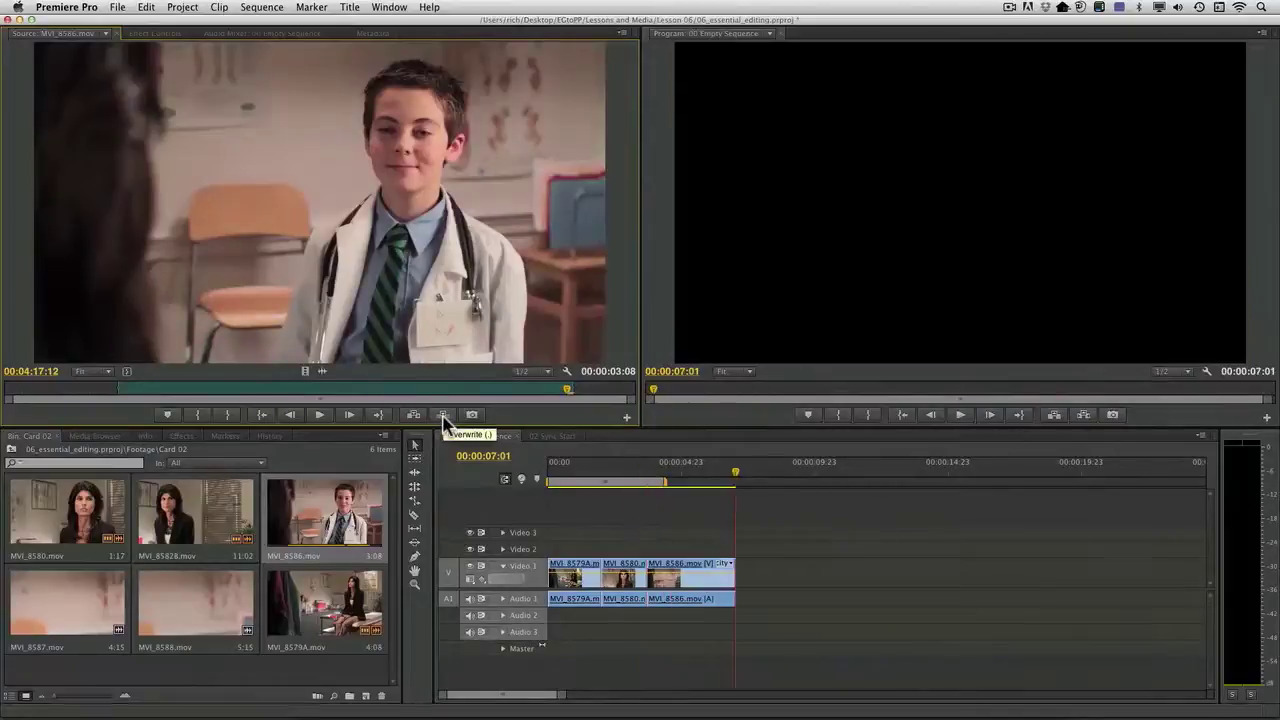
left_click(586, 472)
key("space")
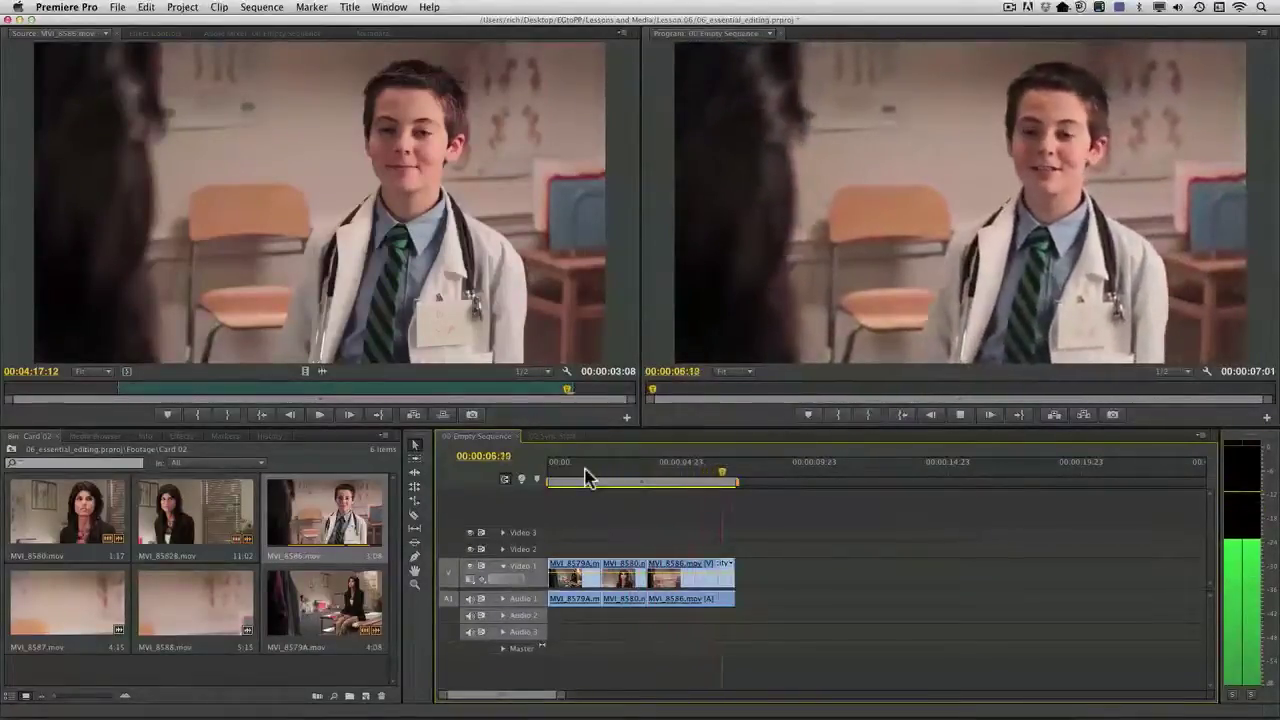
key("space")
left_click_drag(607, 482, 627, 481)
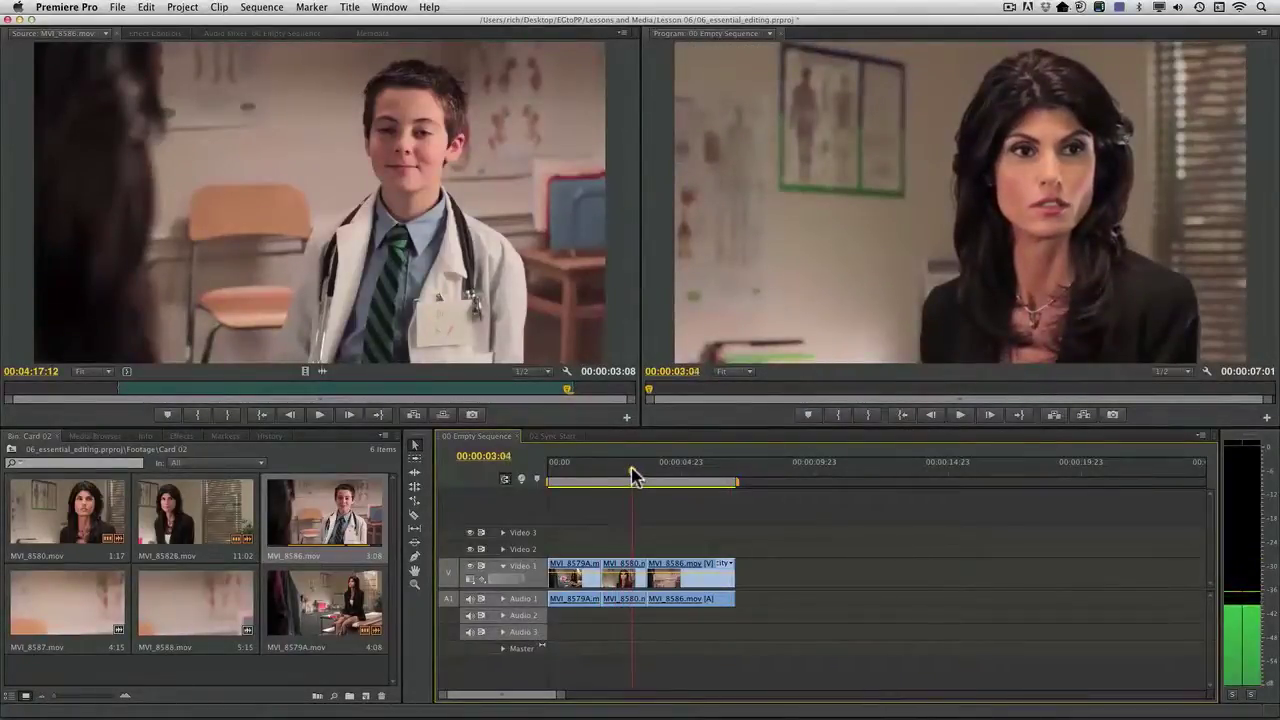
left_click_drag(632, 473, 602, 477)
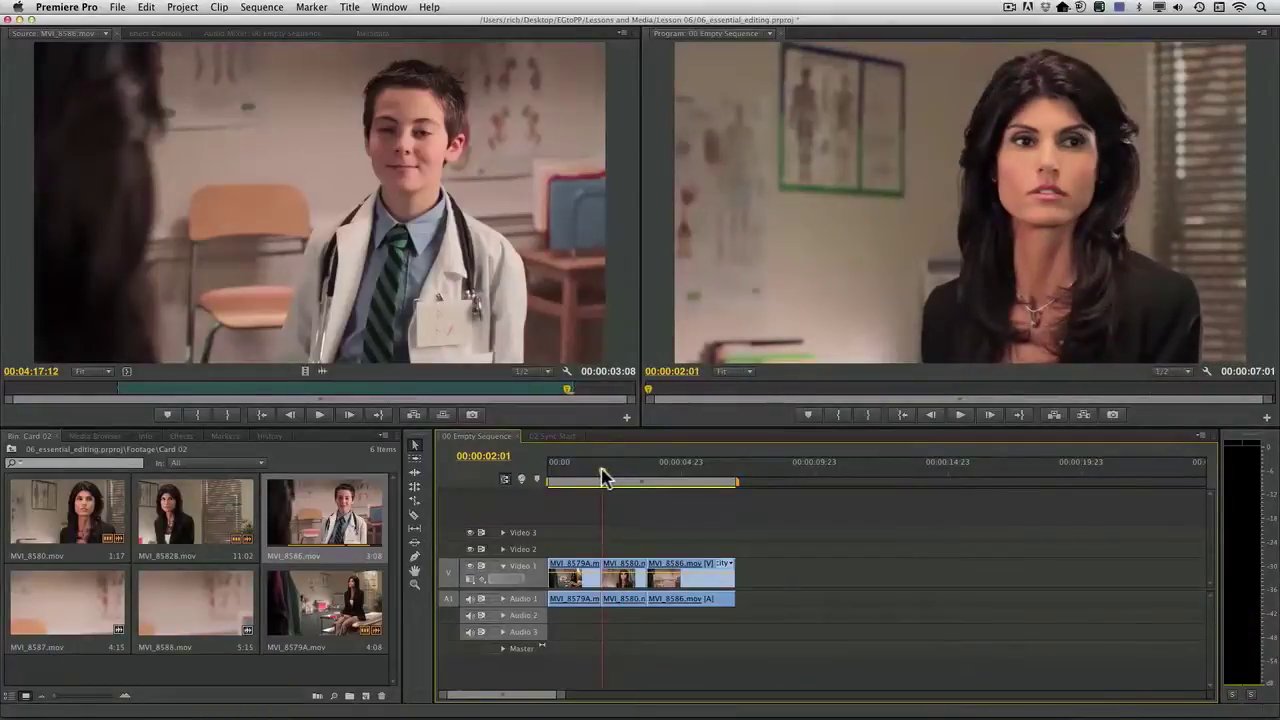
Undo the doctor overwrite and delete the leftover clip fragment from the sequence.
key("super+z")
left_click_drag(709, 517, 660, 600)
key("Delete")
Insert the doctor shot at 00:00:02:17, pushing the later woman shot later.
left_click_drag(634, 482, 614, 482)
key("Right")
key("Right")
key("Right")
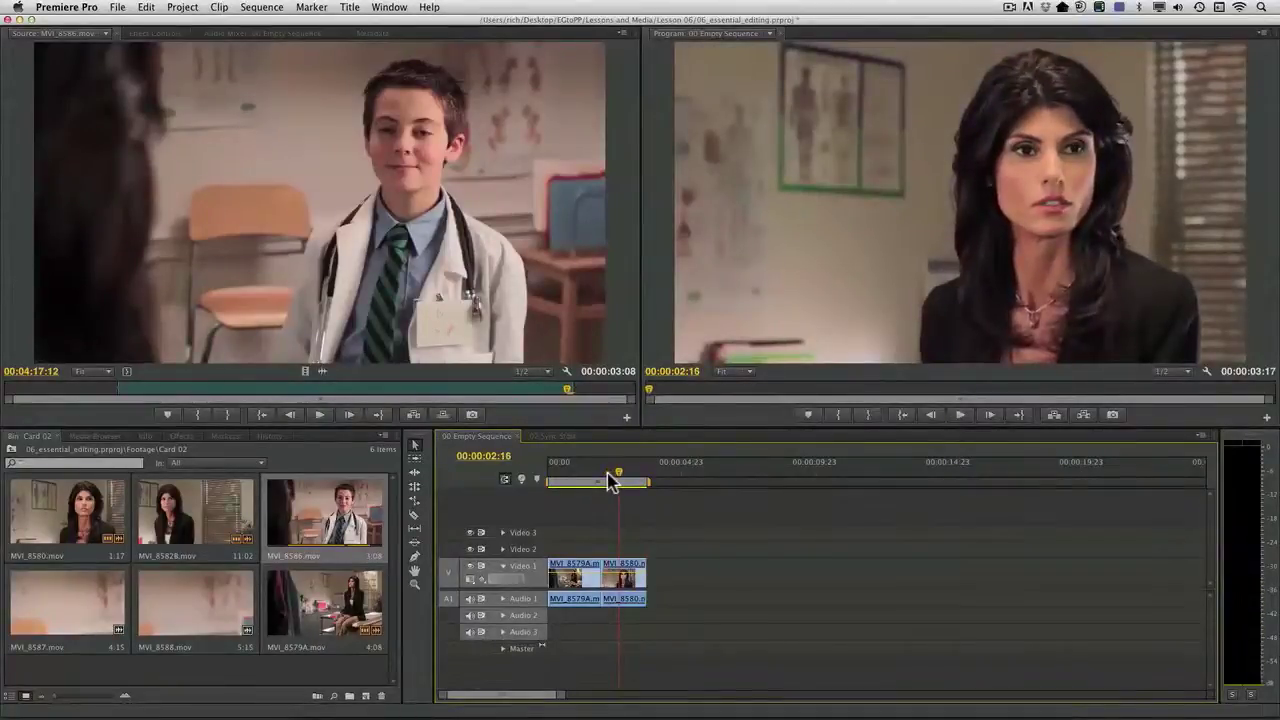
key("Right")
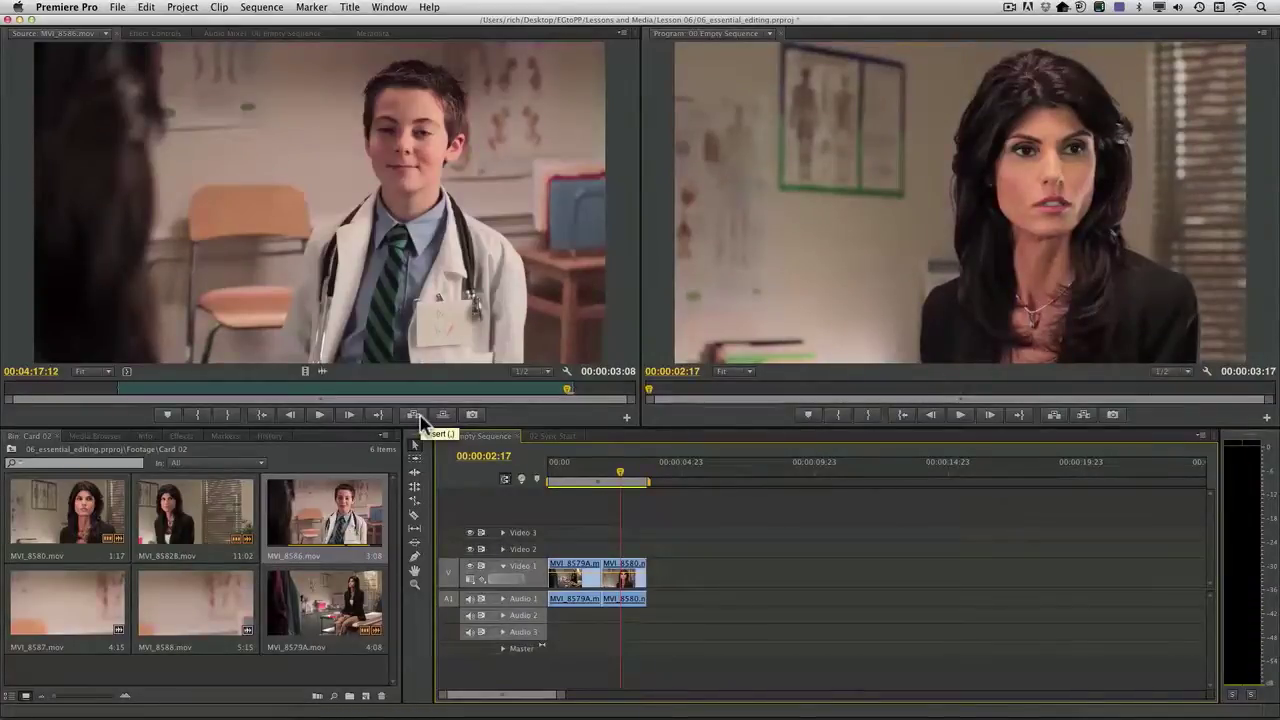
left_click(418, 416)
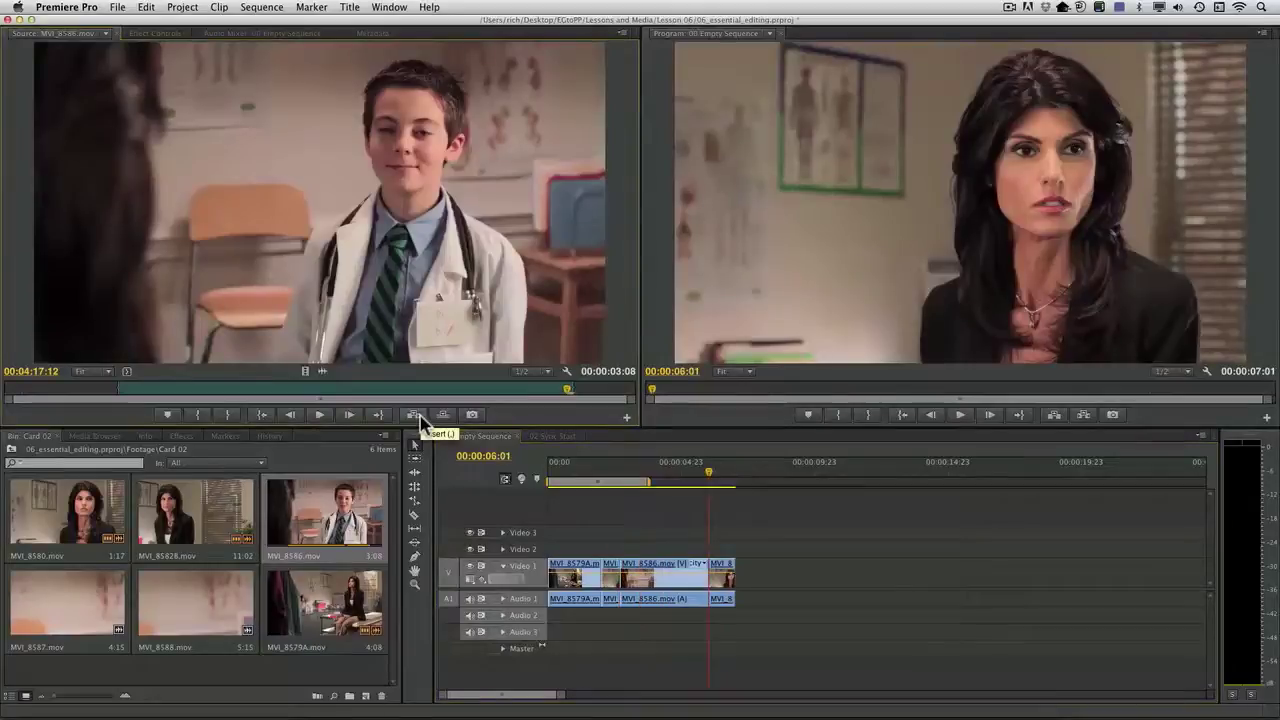
Play the sequence from 00:00:02:01 and from about 00:00:05:18 to review the insert.
left_click(603, 470)
key("space")
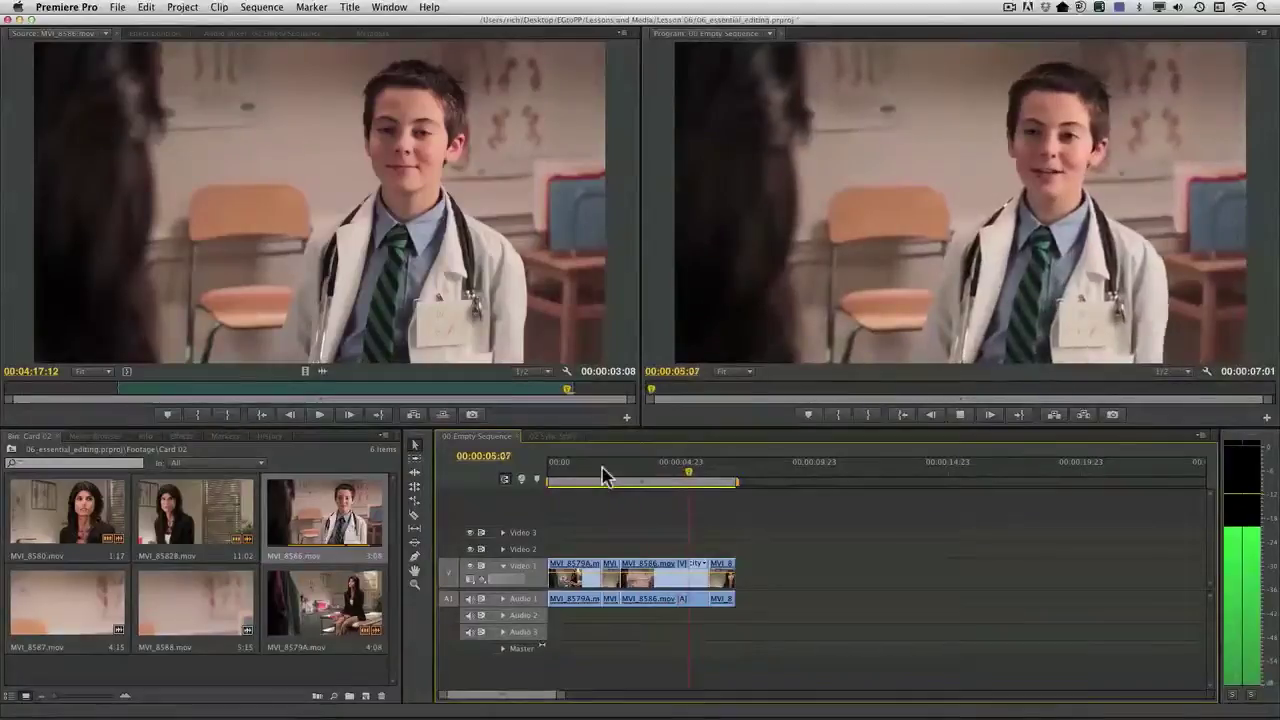
key("space")
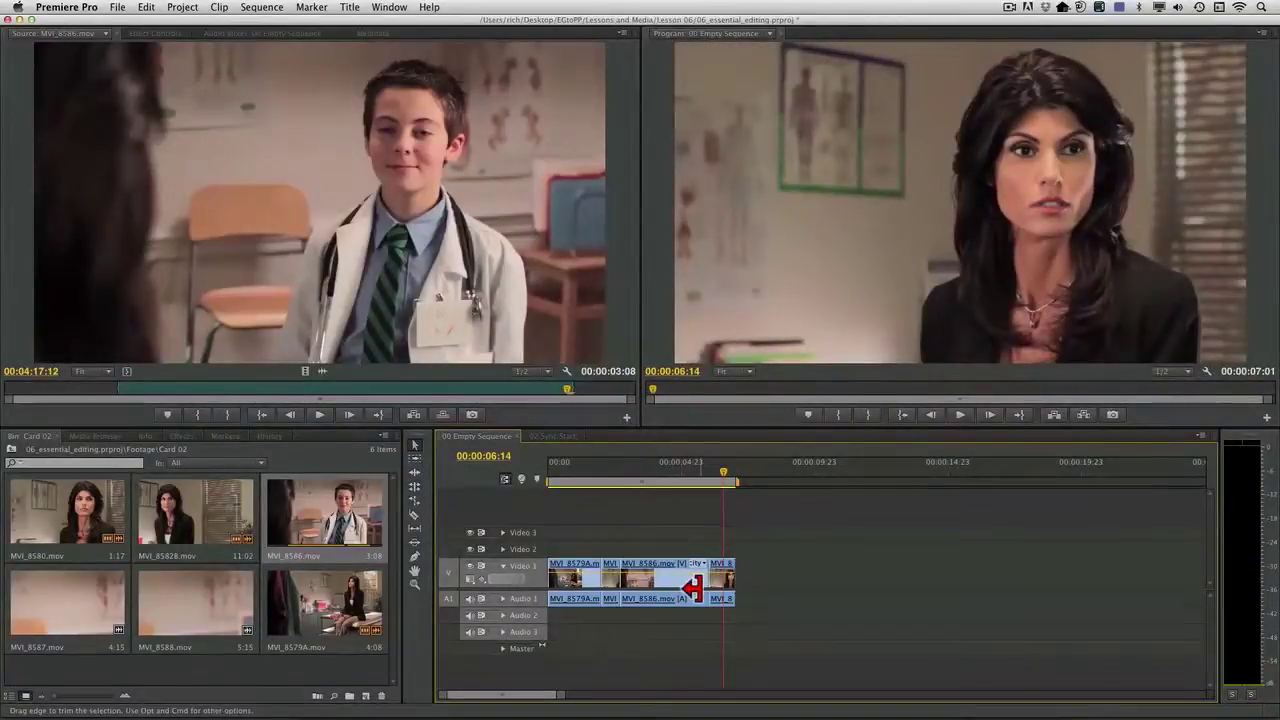
left_click(677, 482)
key("space")
key("space")
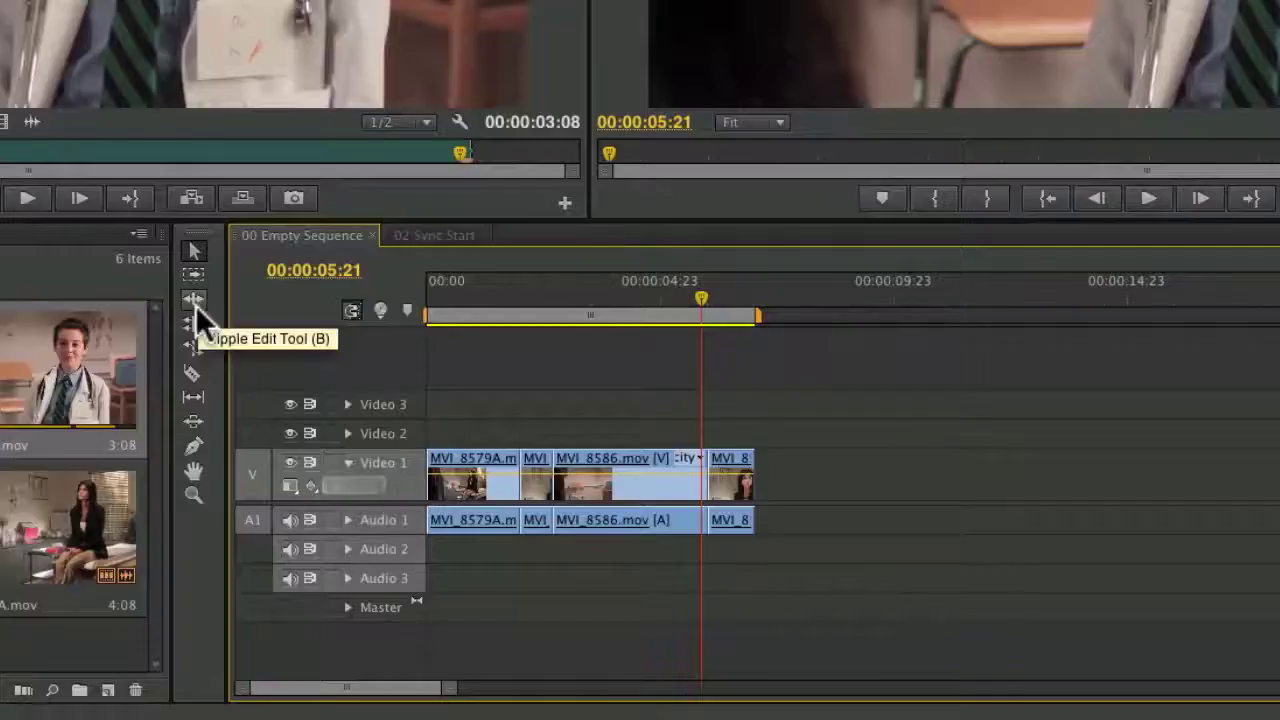
Ripple-trim 8 frames off MVI_8586's start, shortening the sequence to 00:00:06:09, and play it back.
left_click(416, 475)
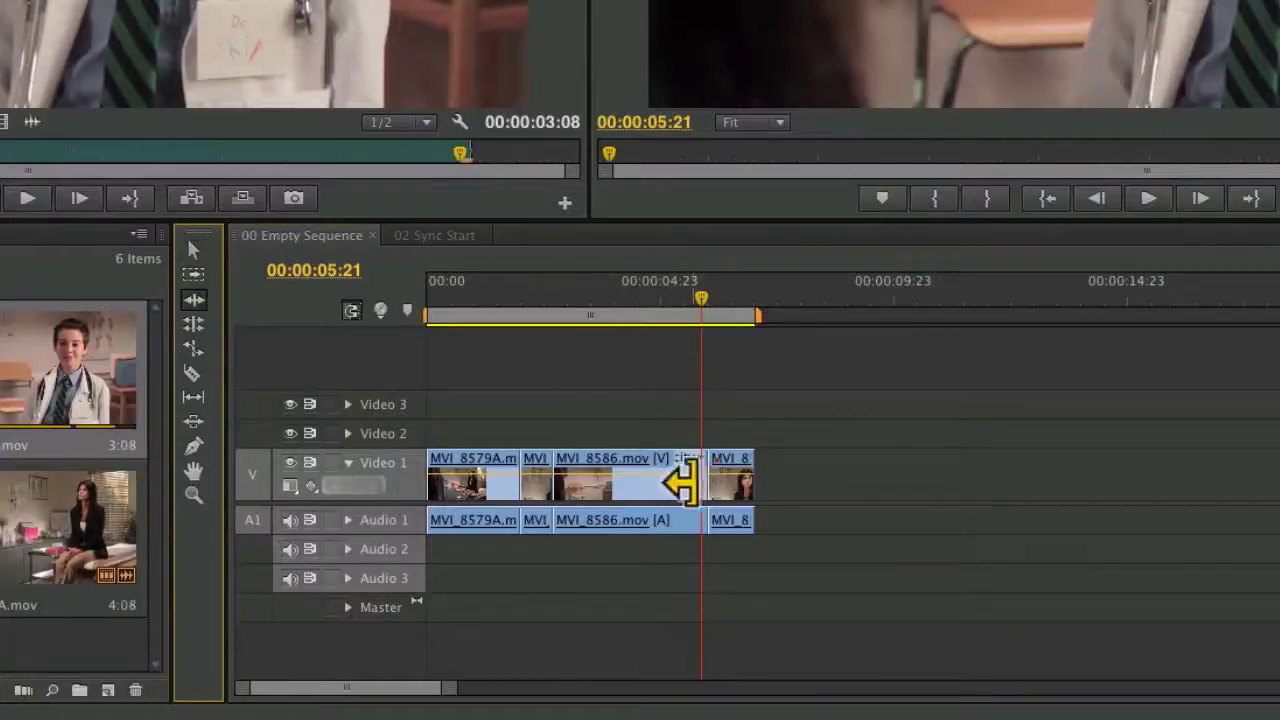
left_click_drag(688, 485, 686, 487)
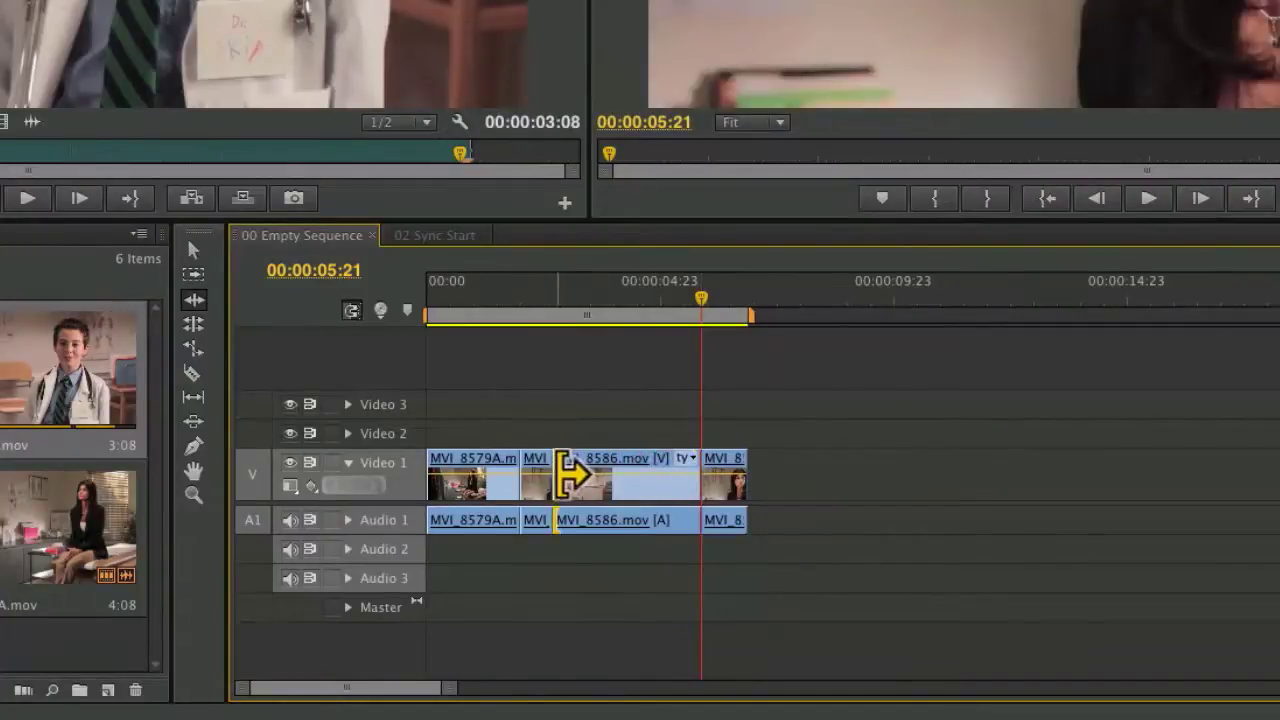
left_click_drag(567, 477, 593, 472)
left_click(488, 305)
key("space")
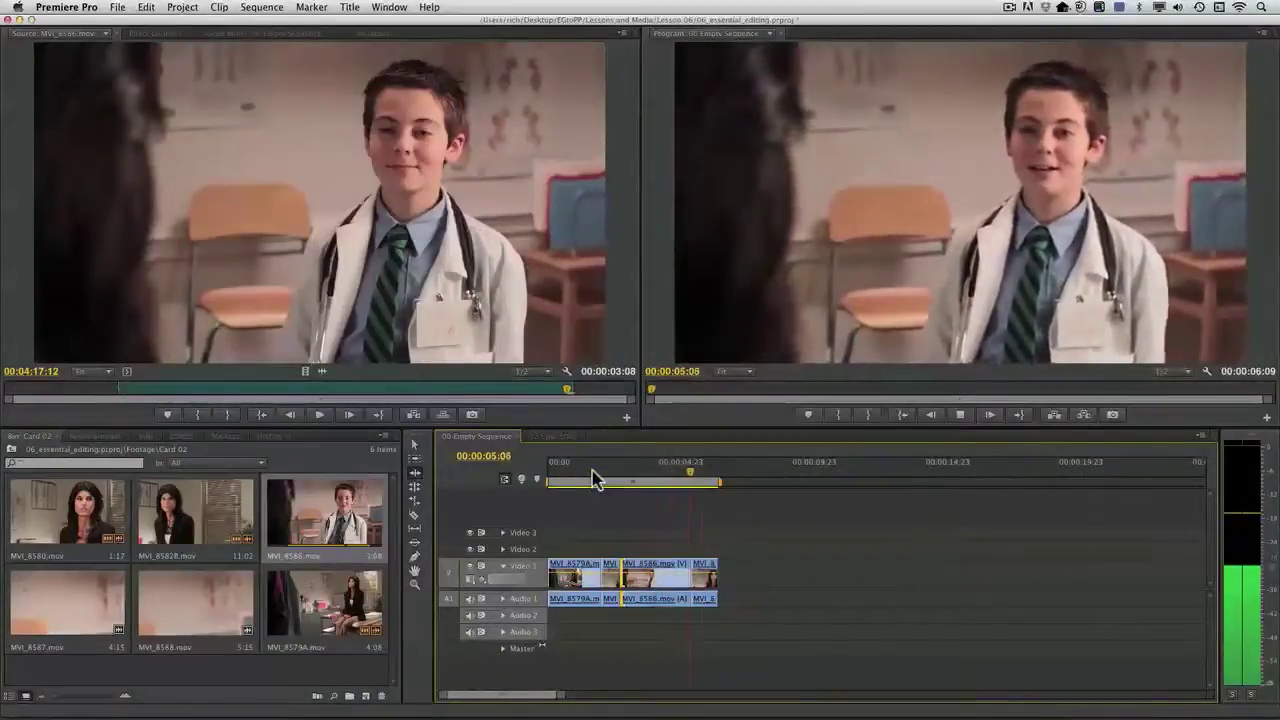
key("space")
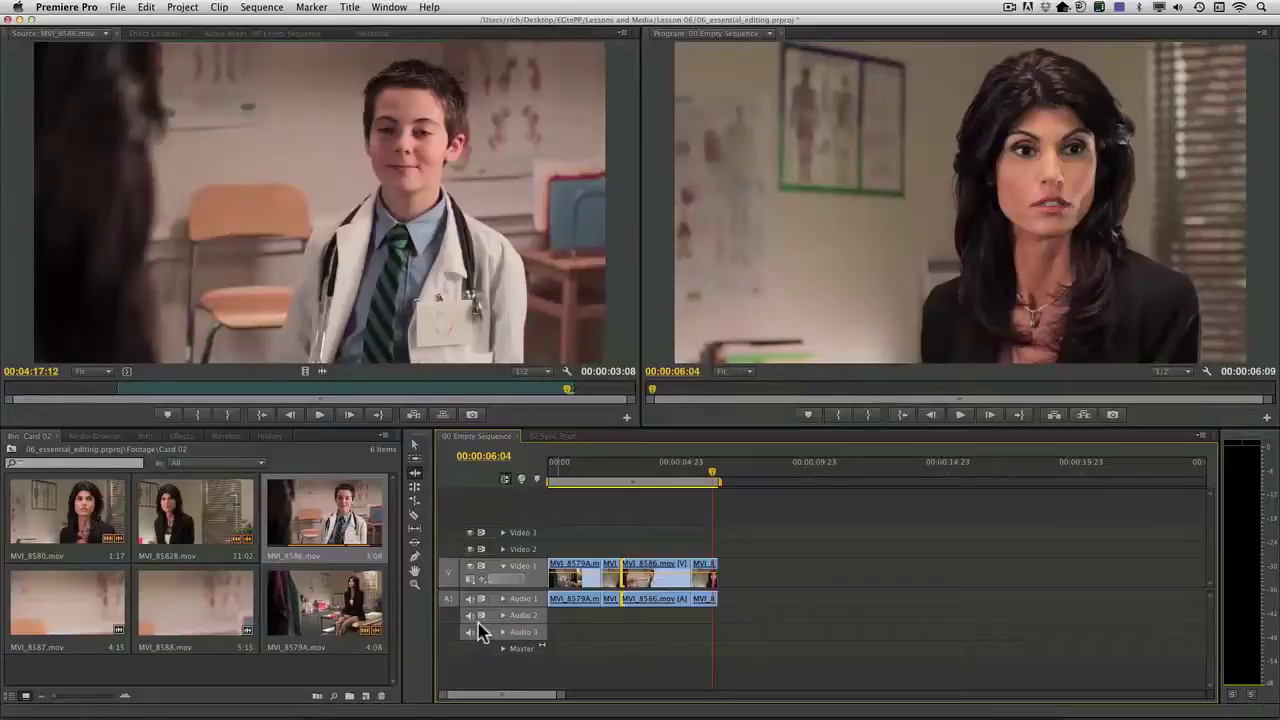
mouse_move(675, 482)
left_click(675, 480)
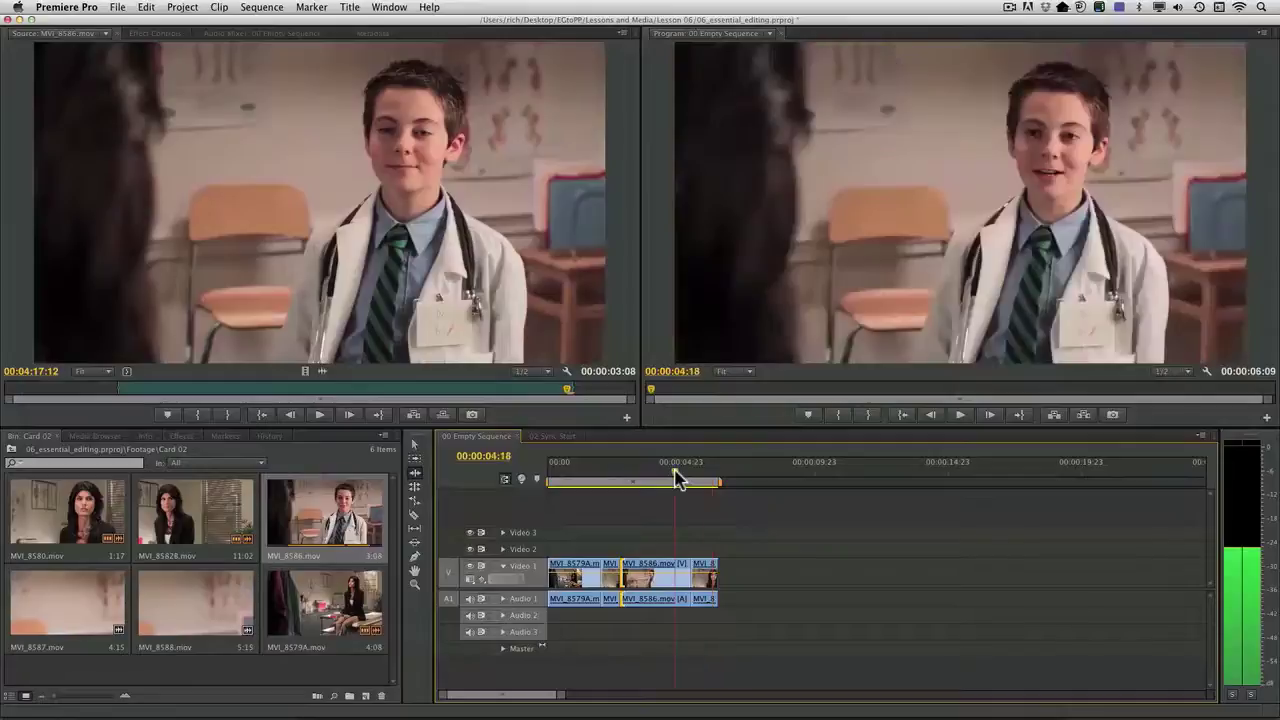